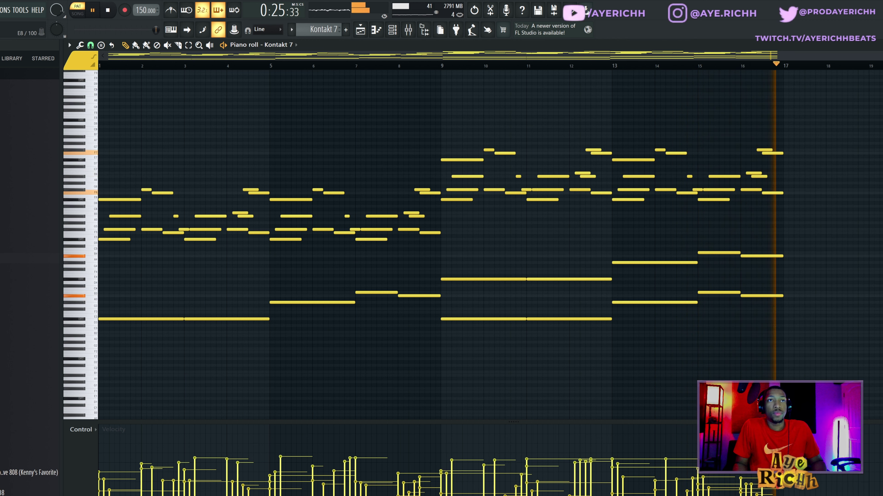
key(space)
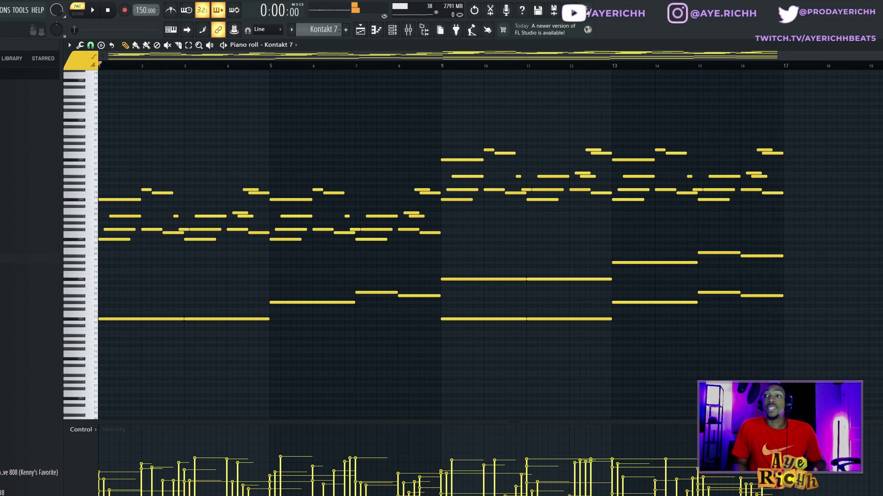
scroll(480, 235, up, 3)
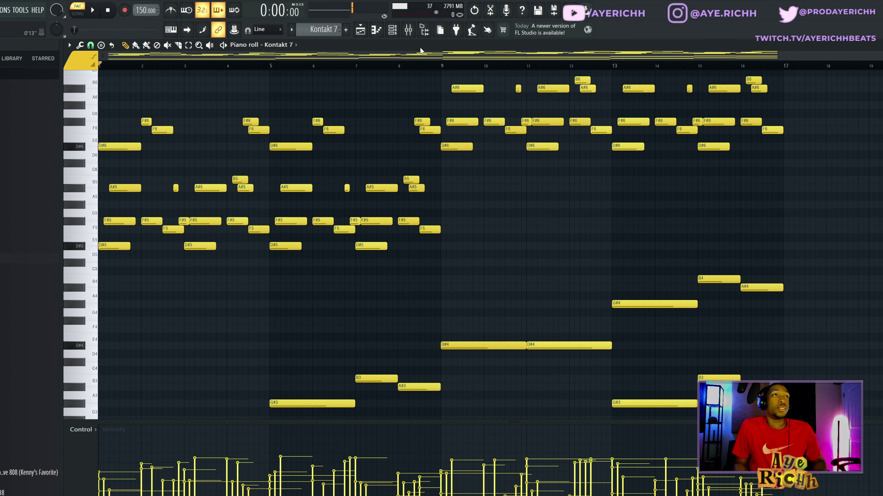
scroll(391, 82, up, 4)
scroll(849, 171, down, 4)
key(F9)
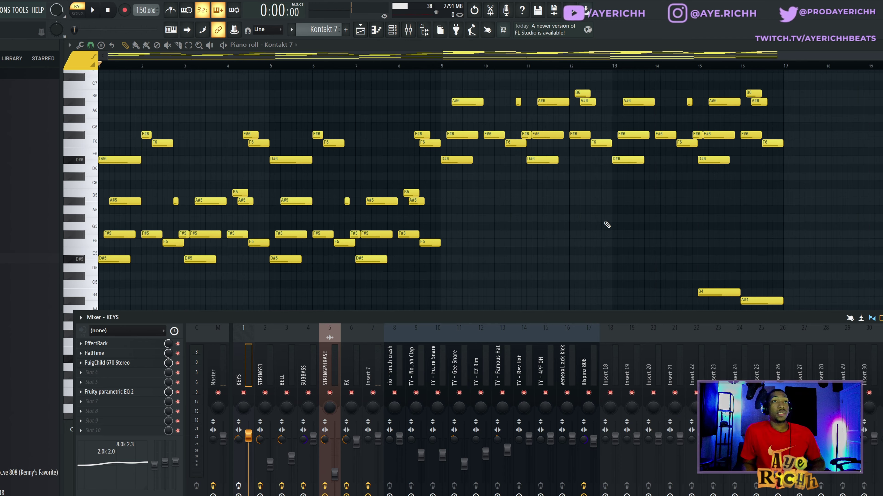
key(F9)
scroll(163, 105, down, 3)
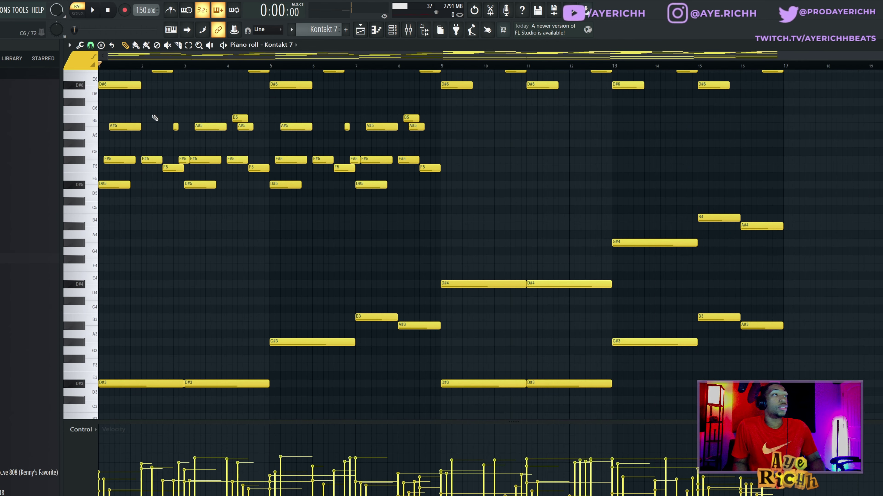
Play the Kontakt 7 melody from the start to review its first eight bars, and stop playback
key(space)
scroll(191, 157, up, 2)
scroll(235, 217, down, 4)
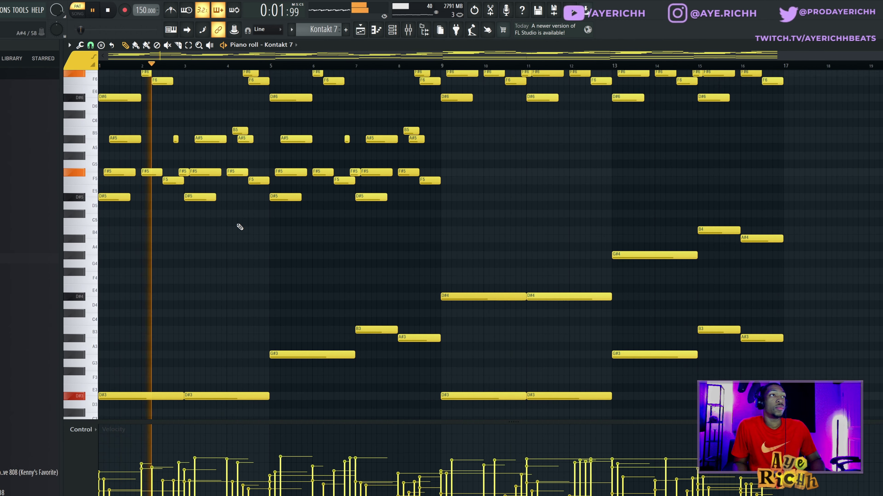
scroll(237, 223, up, 1)
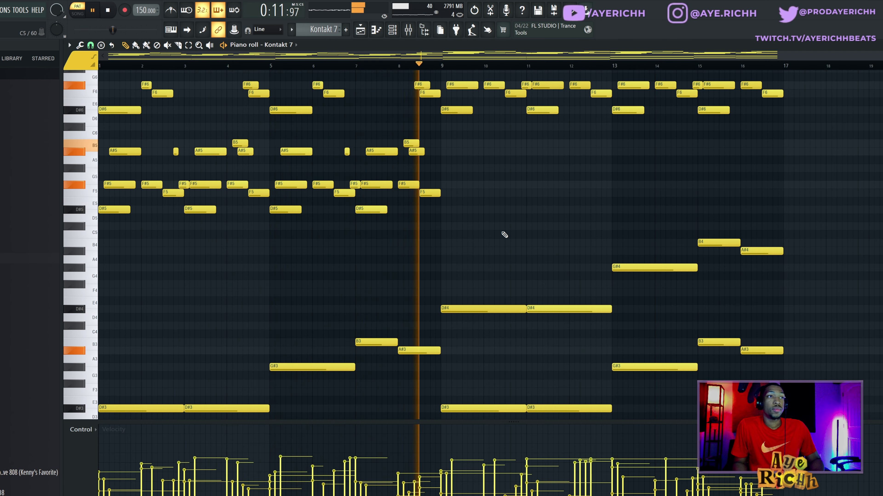
key(space)
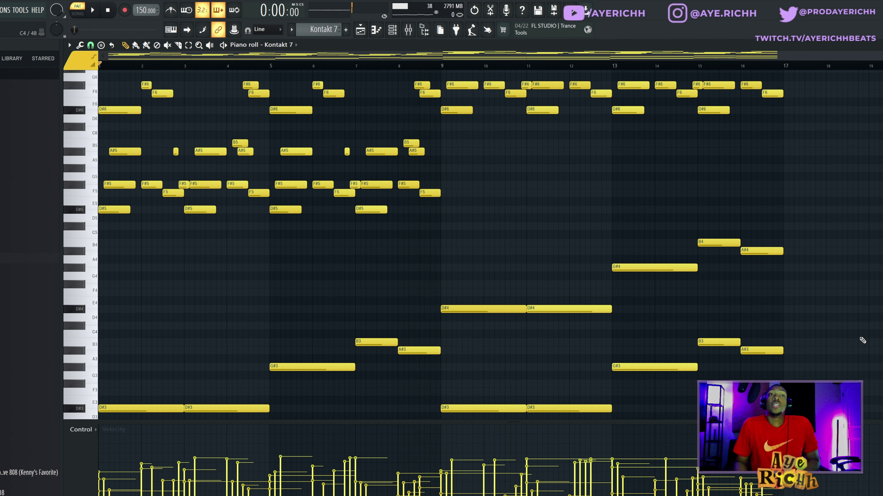
Add a two-bar D#3 bass note starting at bar 17
scroll(853, 333, down, 2)
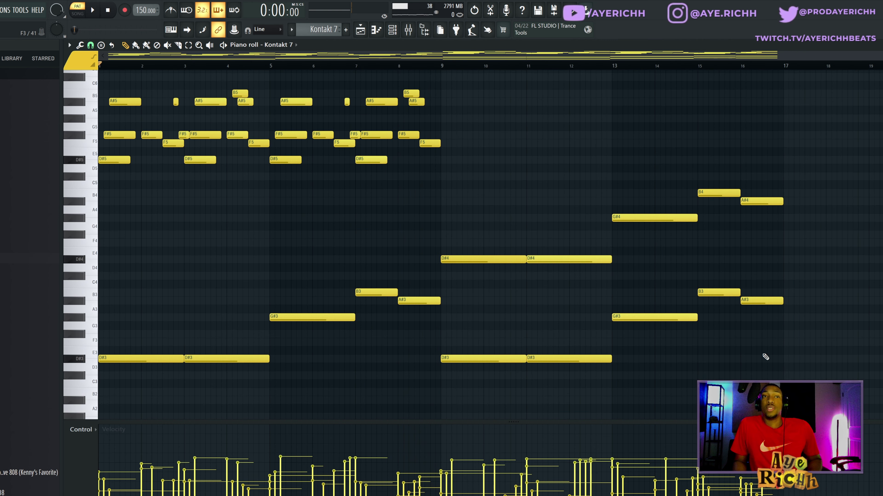
click(785, 359)
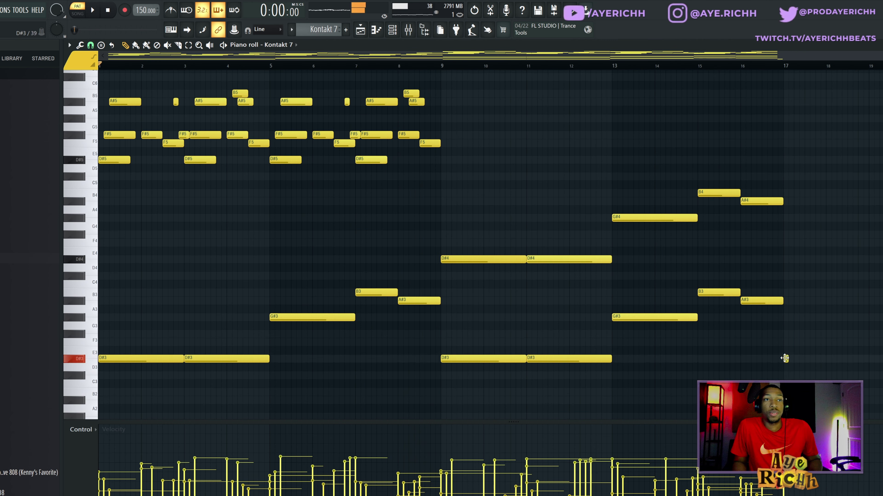
drag(787, 359, 866, 362)
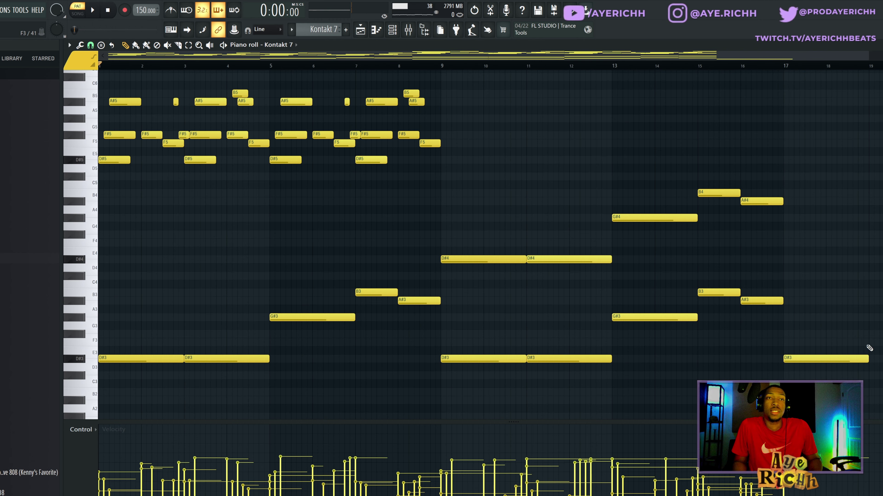
Duplicate the bar 17 D#3 note two octaves up to D#5 and shorten the copy to one bar
scroll(595, 63, up, 2)
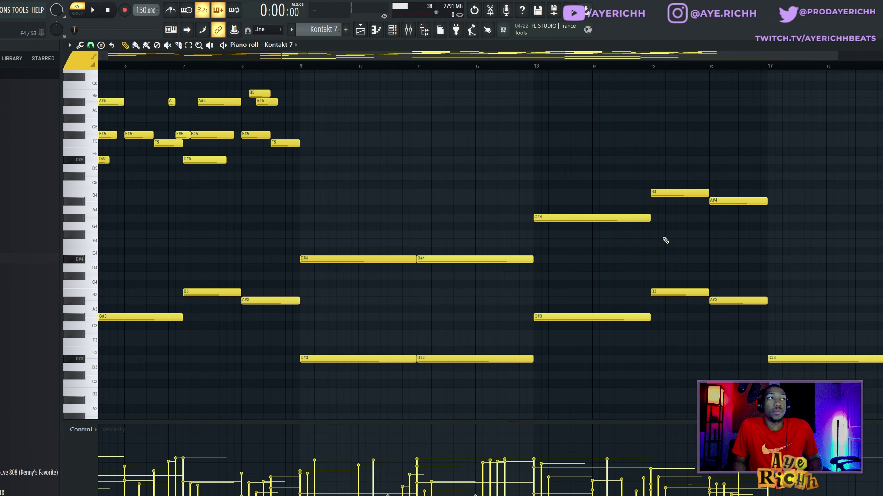
scroll(665, 240, down, 2)
click(749, 357)
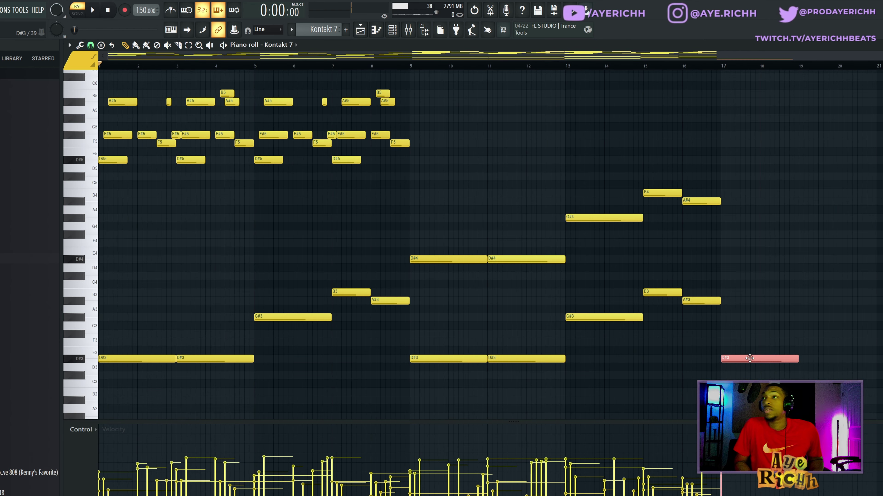
key(ctrl+Up)
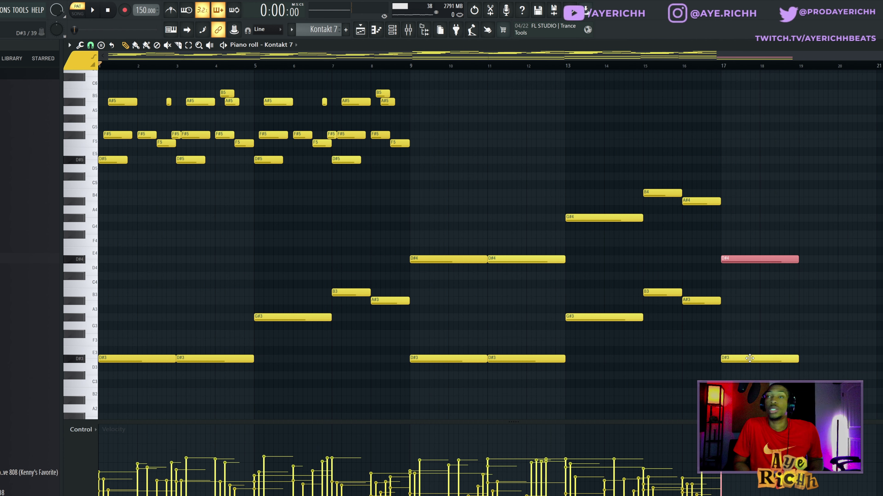
key(ctrl+Up)
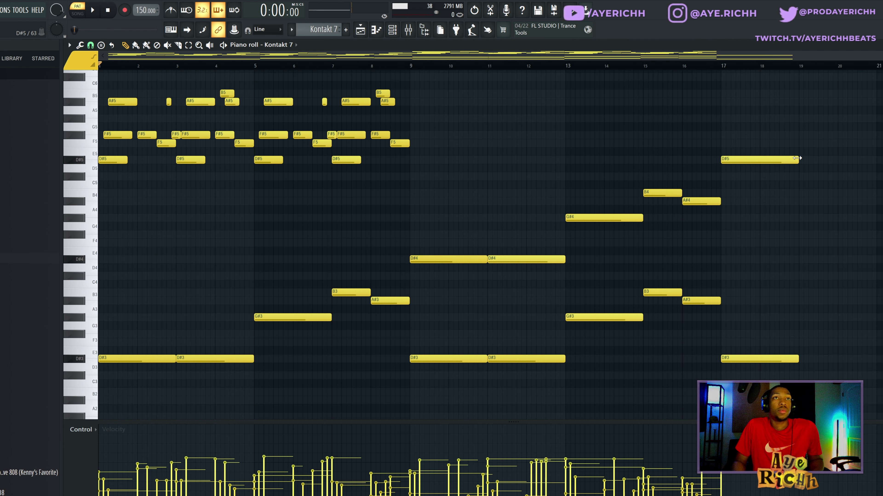
drag(798, 159, 760, 166)
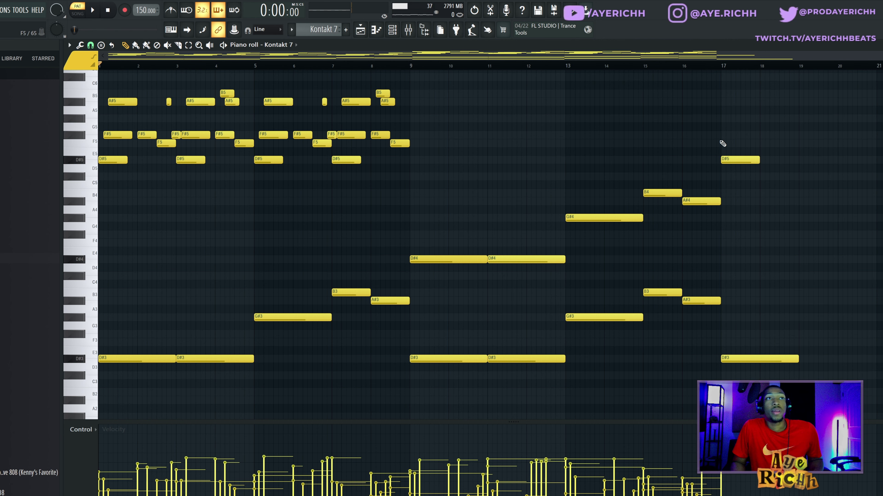
Add one-bar F#5 and A#5 notes above the D#5 at bar 17, staggering their starts one after the other
click(723, 134)
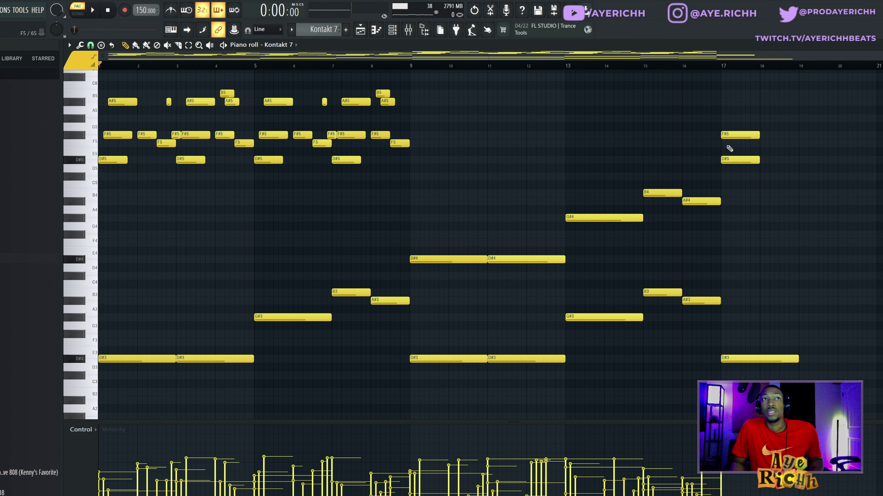
click(724, 102)
drag(734, 137, 739, 139)
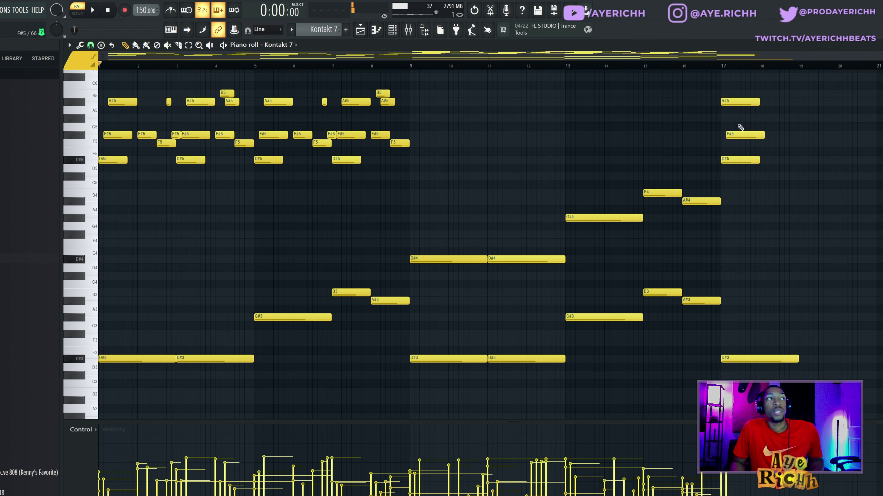
drag(732, 106, 742, 105)
Play the new staggered chord from bar 17 and stop playback
click(724, 66)
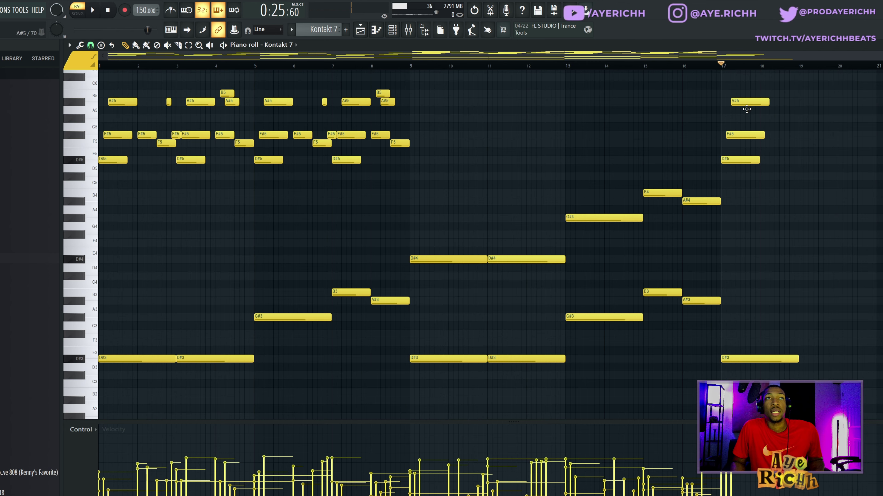
key(space)
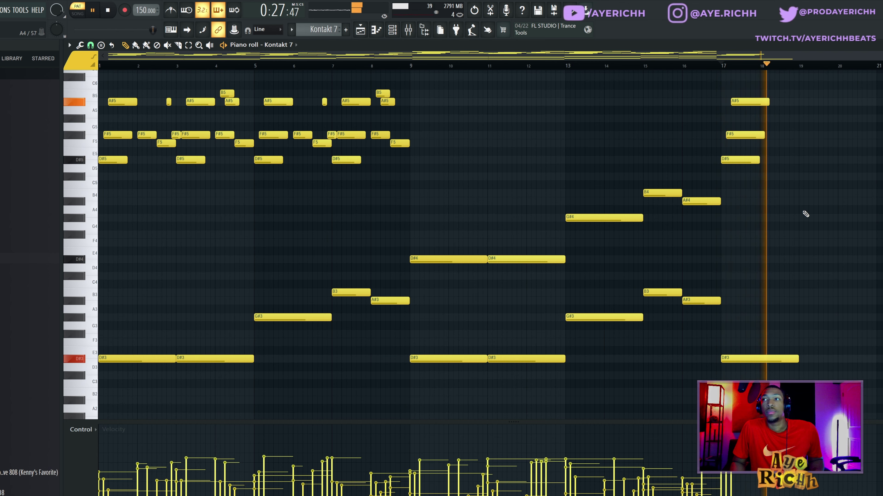
key(space)
Duplicate the bar 17 D#5 note an octave up to D#6 and audition the chord
scroll(785, 184, up, 2)
scroll(785, 184, up, 2)
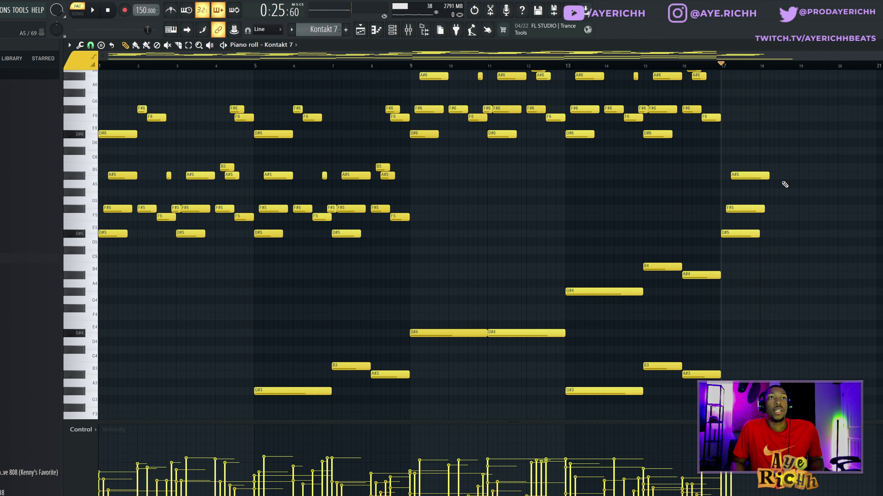
click(740, 233)
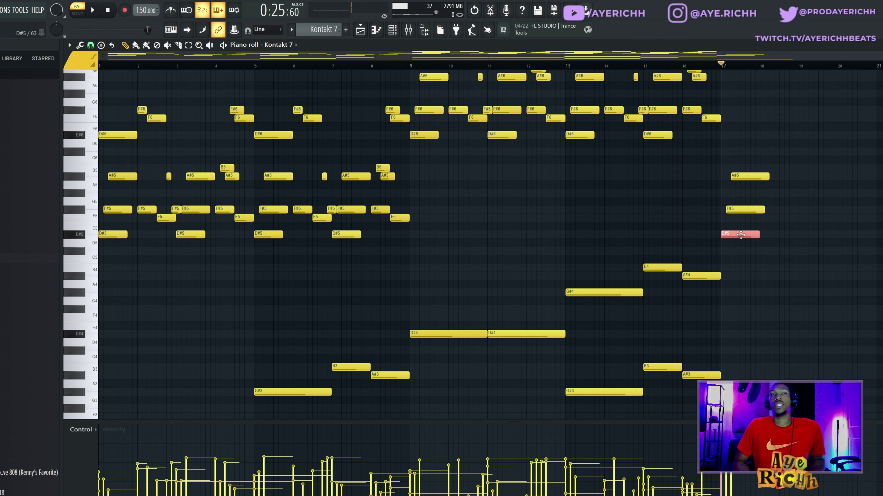
key(ctrl+Up)
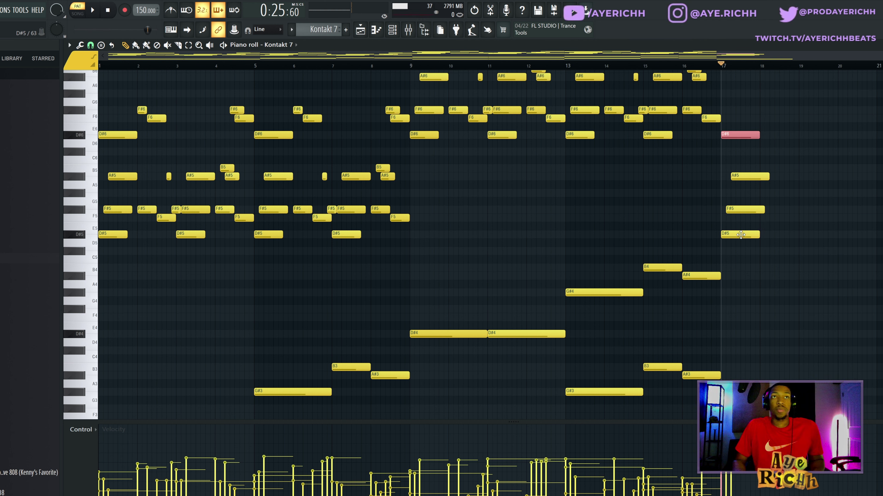
click(815, 259)
key(space)
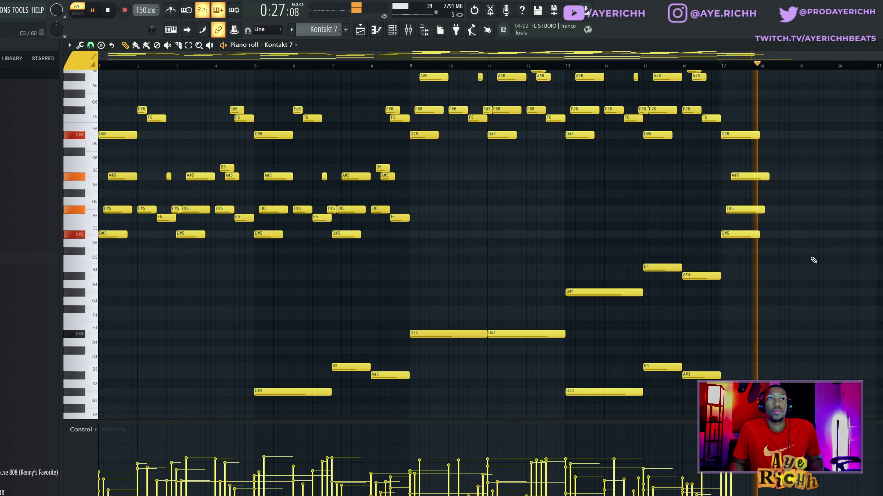
key(space)
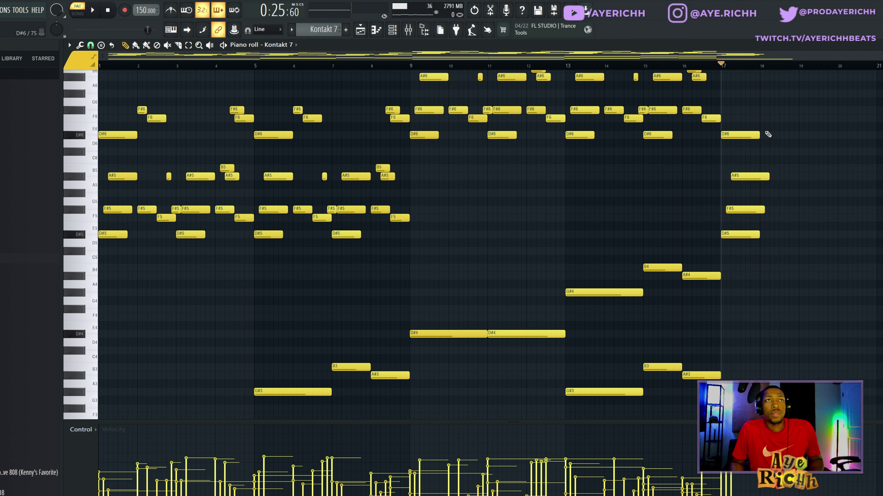
Add a quarter-bar F#6 note at bar 18, followed by an F6 note filling the rest of that bar
click(761, 105)
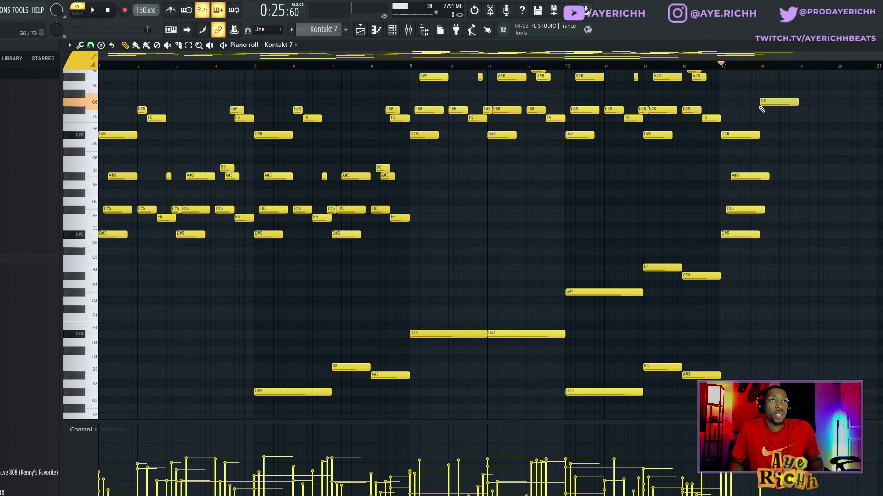
drag(764, 105, 770, 111)
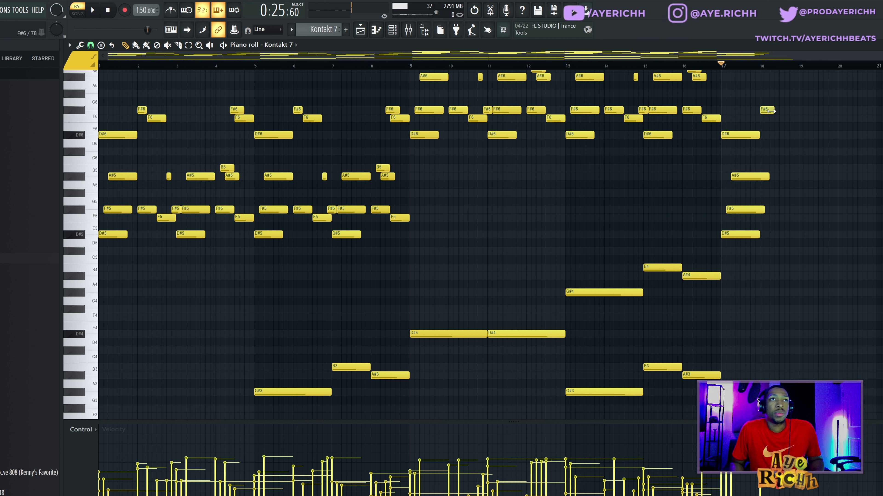
click(771, 118)
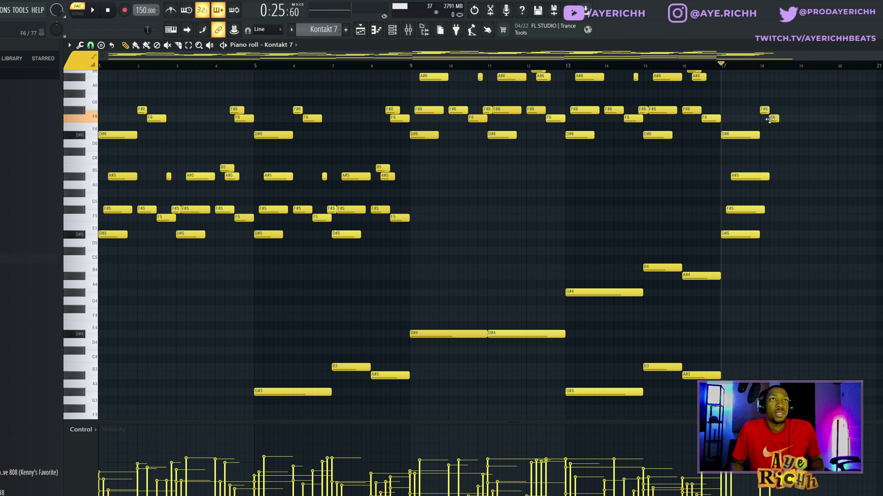
drag(778, 118, 790, 136)
ctrl+click(790, 150)
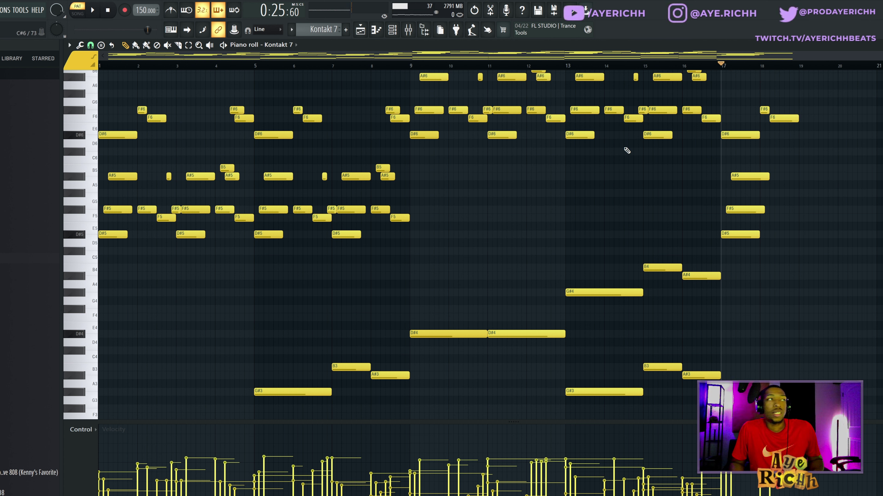
Play back the phrase from bar 17 and trim its A#5 and F#5 notes to end where bar 18 starts
key(space)
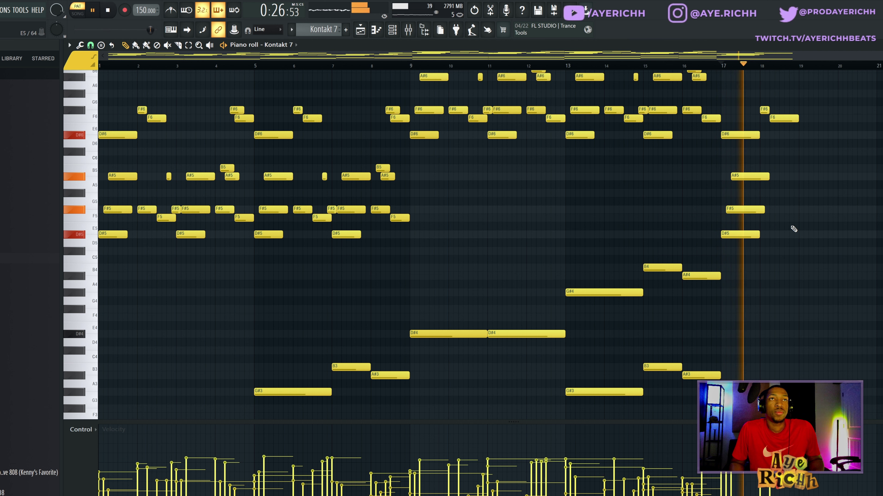
key(space)
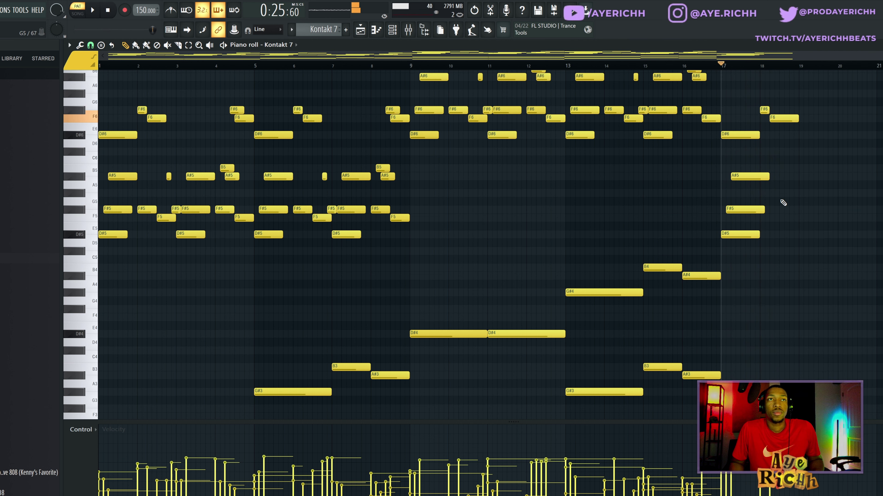
drag(768, 177, 761, 175)
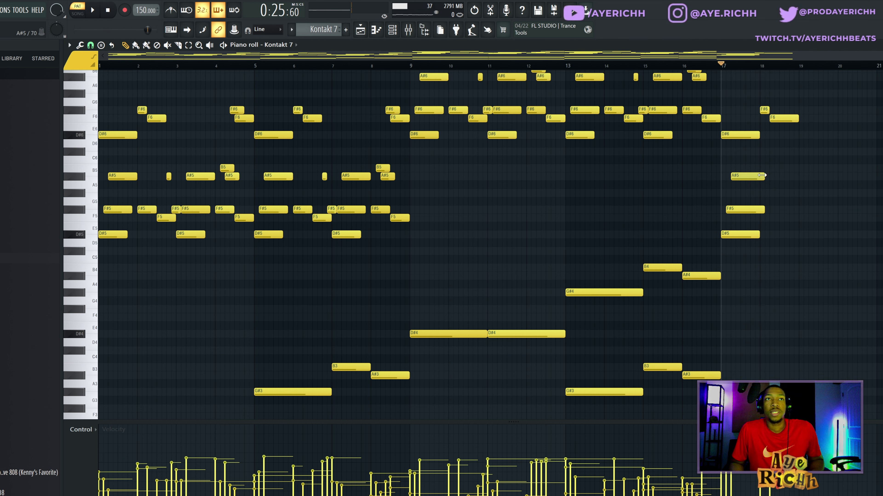
drag(764, 210, 759, 210)
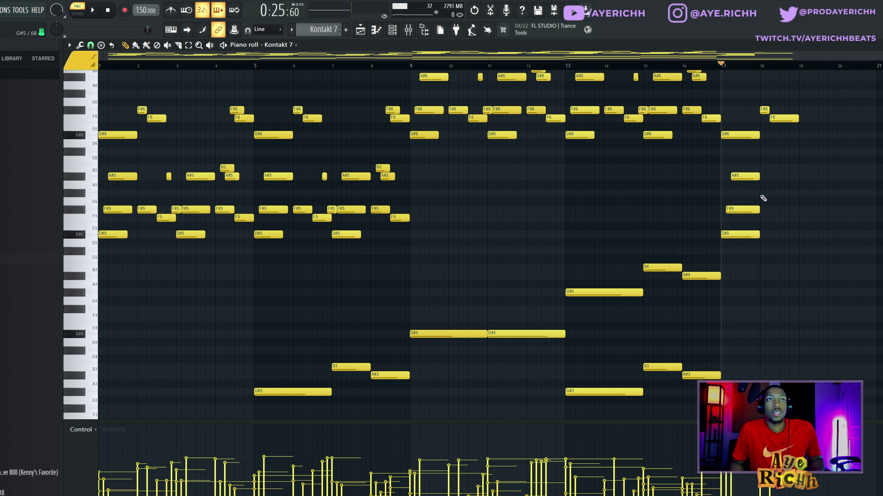
Add half-bar F#5 and F5 notes in succession across bar 18 and play back the phrase from bar 17
drag(767, 212, 799, 219)
click(773, 218)
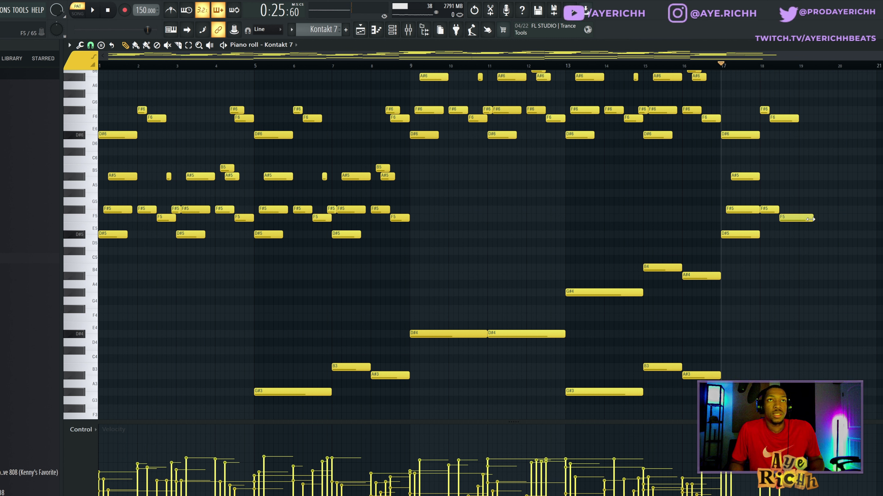
key(space)
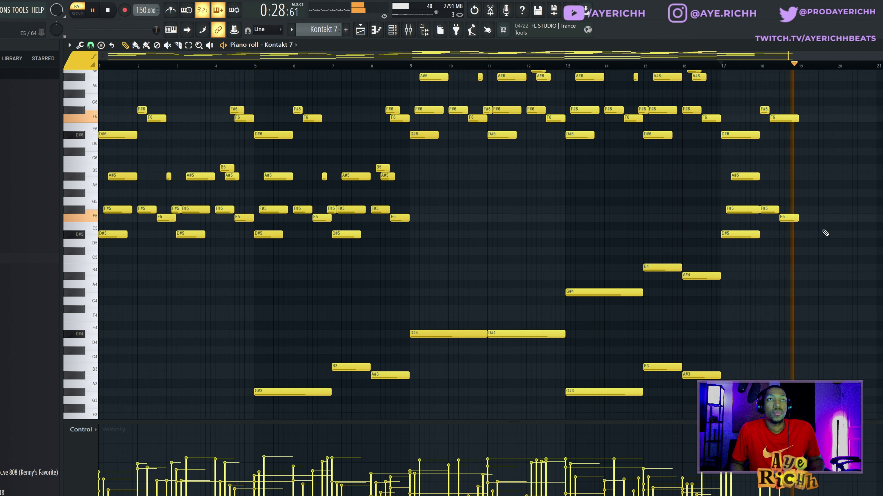
key(space)
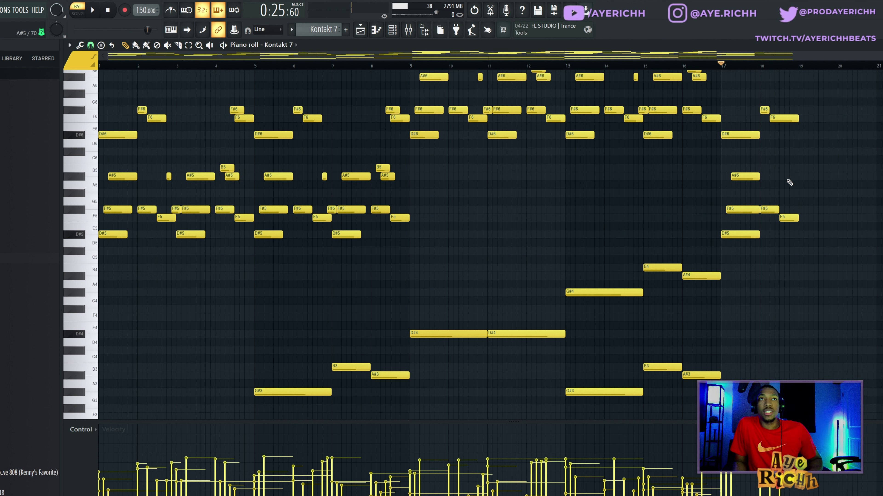
Add an eighth-bar A#5 note at the start of bar 18's last quarter, followed by an eighth-bar F#5 note ending the bar
drag(784, 170, 796, 180)
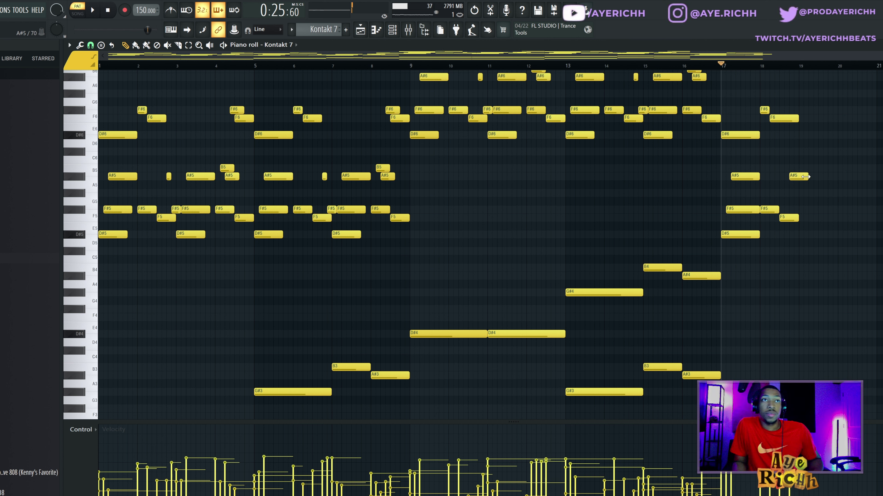
click(791, 177)
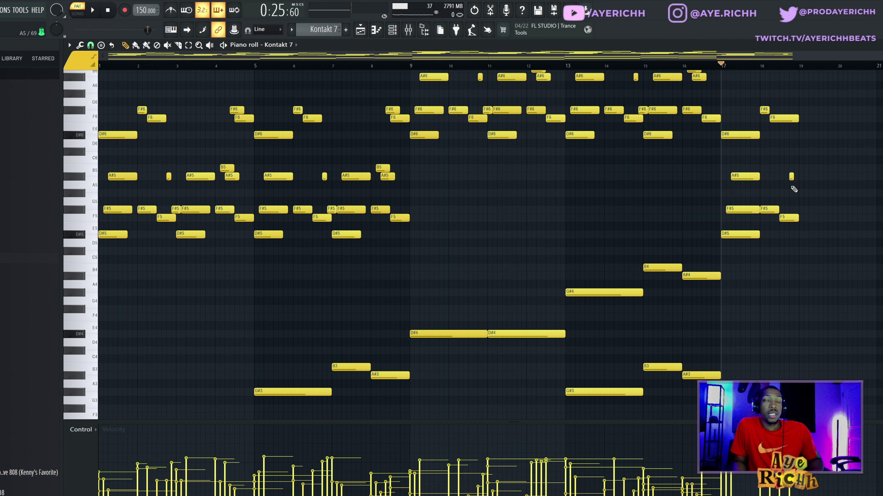
click(795, 209)
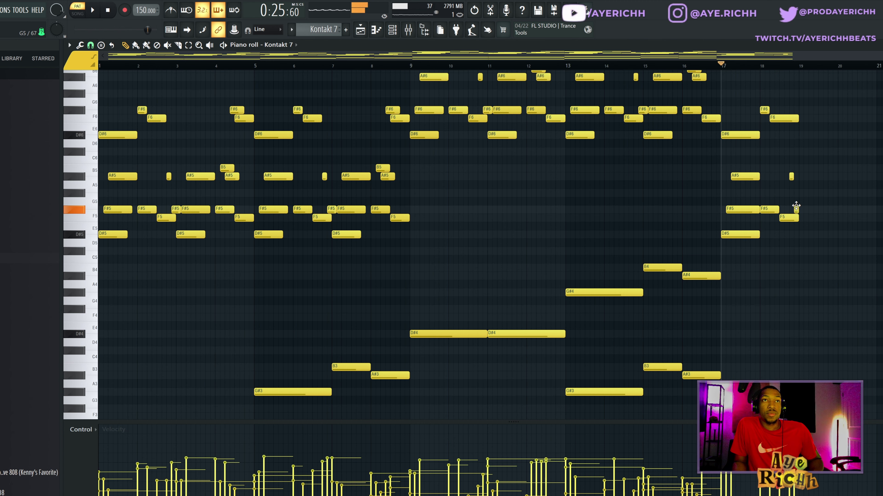
scroll(796, 206, up, 4)
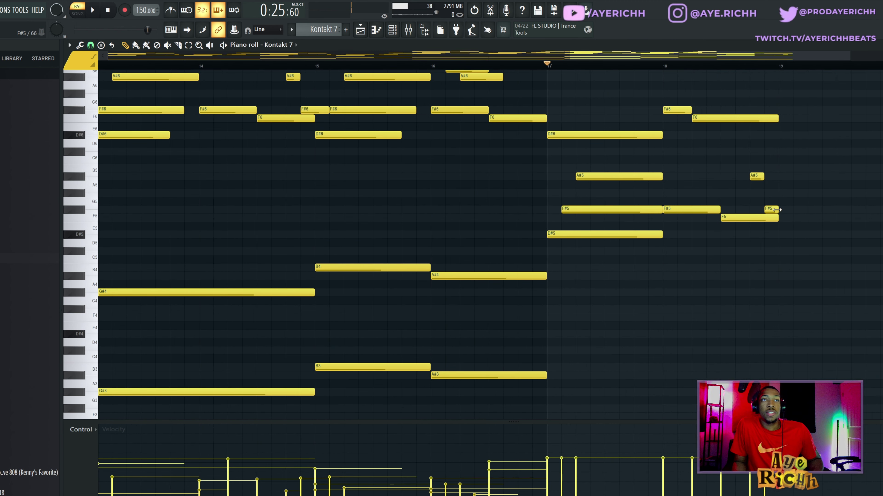
scroll(785, 207, down, 3)
scroll(785, 173, down, 2)
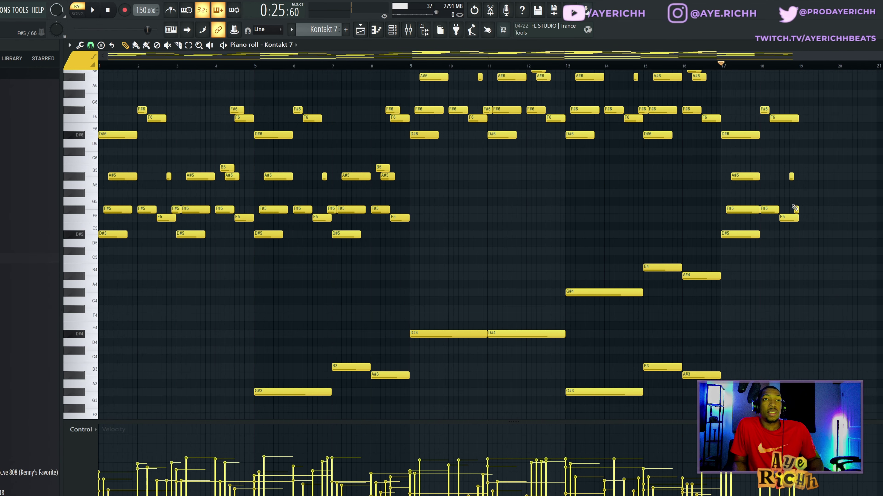
Duplicate all the melody notes of bars 17 and 18 into bars 19 and 20
click(746, 233)
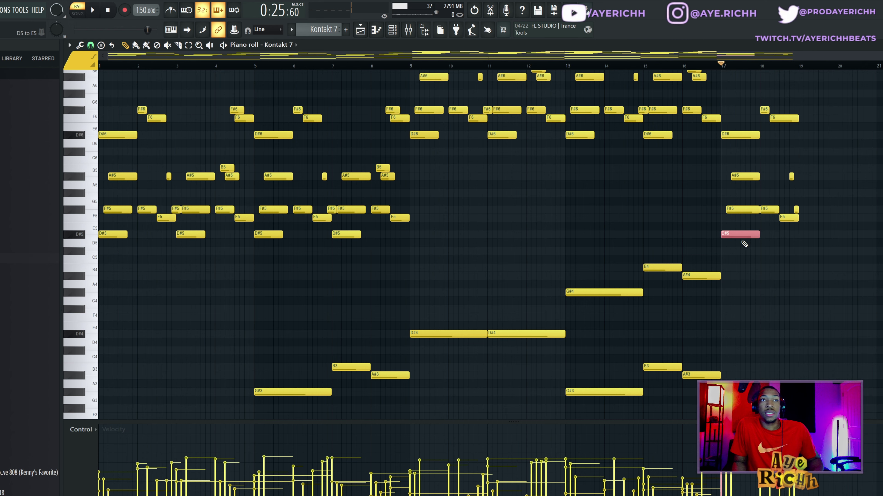
drag(828, 89, 731, 276)
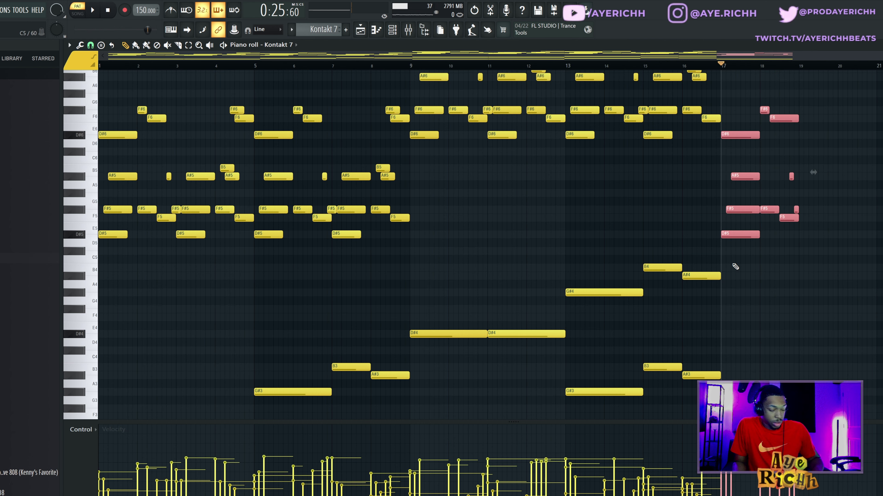
key(ctrl+b)
scroll(841, 266, down, 1)
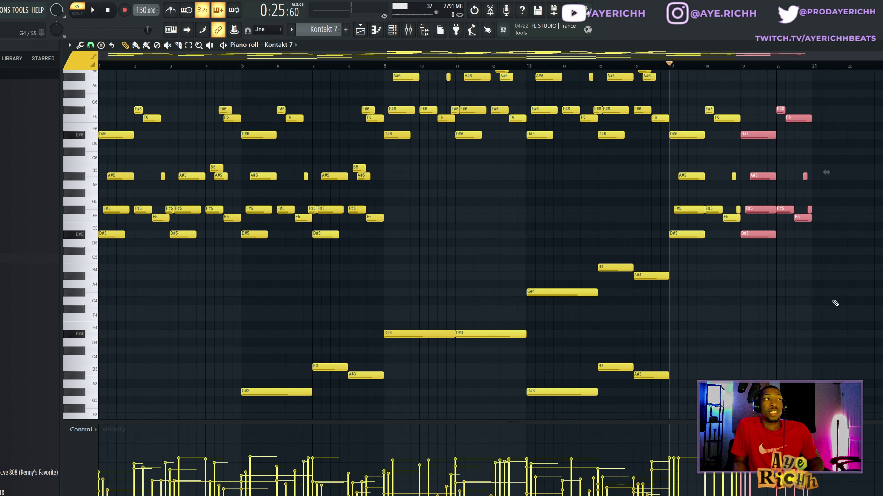
Add a two-bar D#3 bass note at bar 17, duplicate it to bar 19 and play back the phrase from bar 17
scroll(793, 306, down, 4)
drag(762, 317, 706, 367)
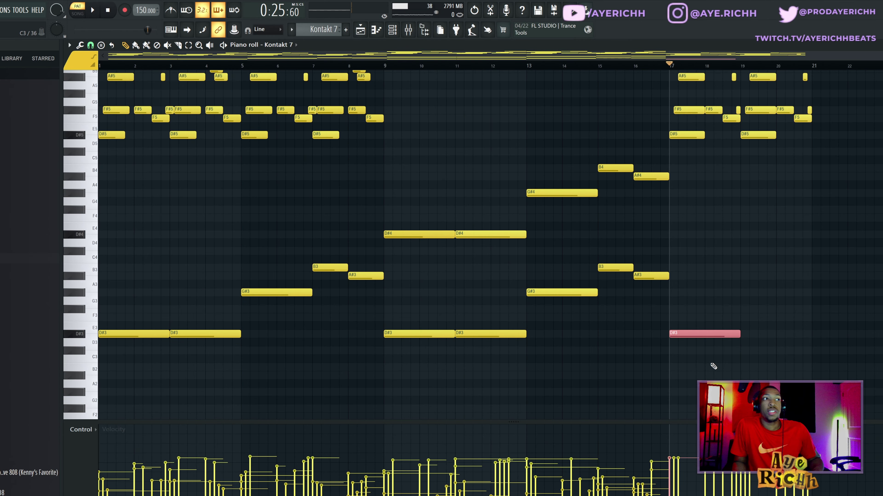
key(ctrl+b)
scroll(814, 263, up, 3)
scroll(826, 260, down, 3)
scroll(851, 261, up, 5)
scroll(863, 262, down, 2)
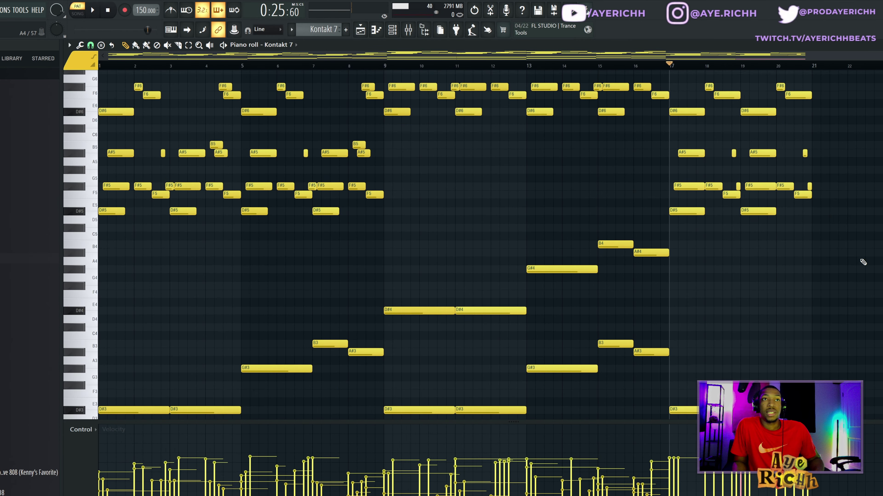
key(space)
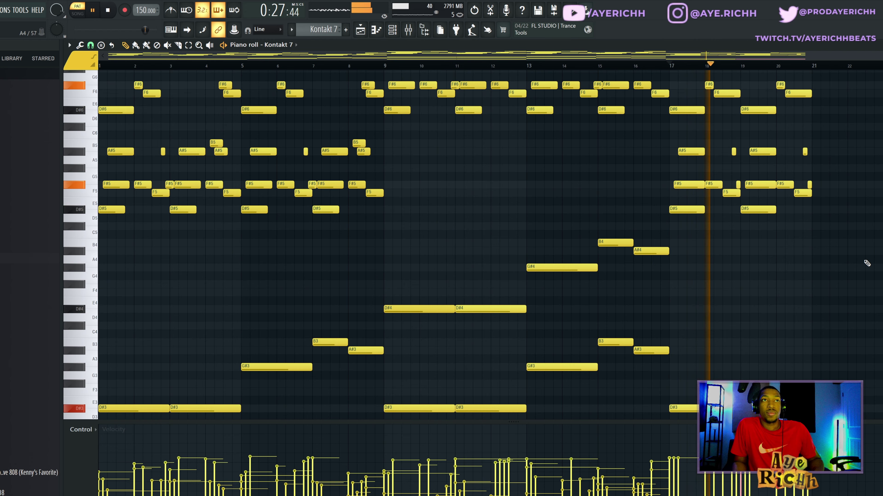
key(space)
Delete the duplicated melody notes in bar 20, keeping those in bar 19
scroll(830, 180, up, 2)
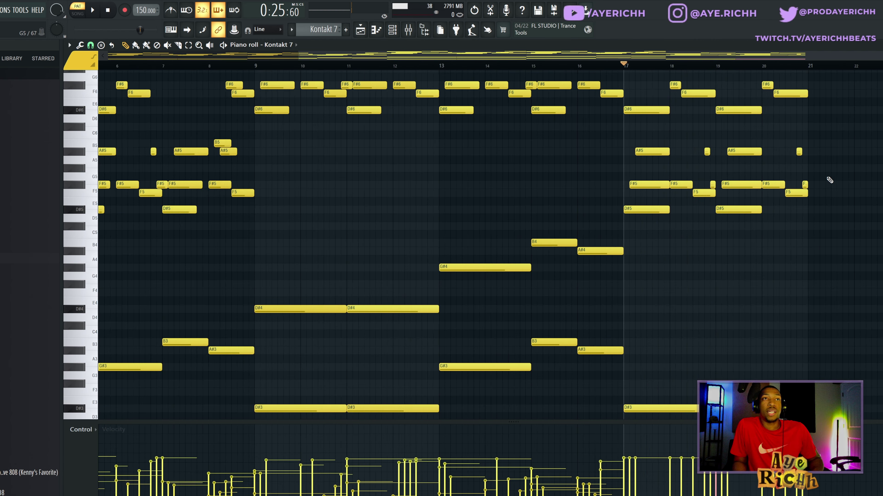
scroll(830, 180, down, 2)
drag(778, 72, 814, 213)
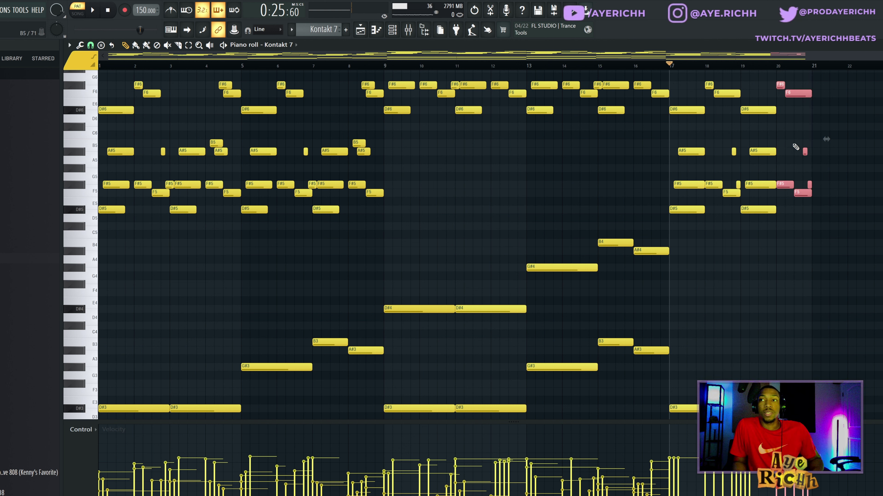
key(Delete)
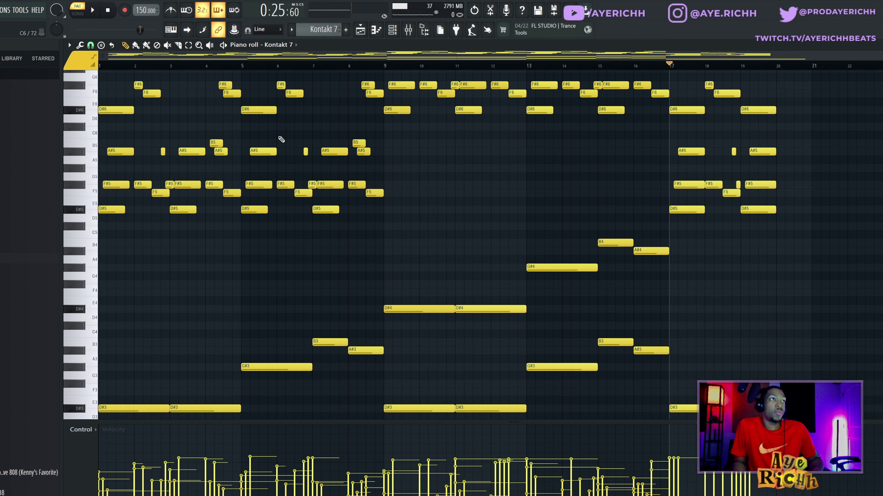
Copy the six melody notes of bar 4 into bar 20
scroll(215, 153, up, 2)
drag(209, 115, 241, 262)
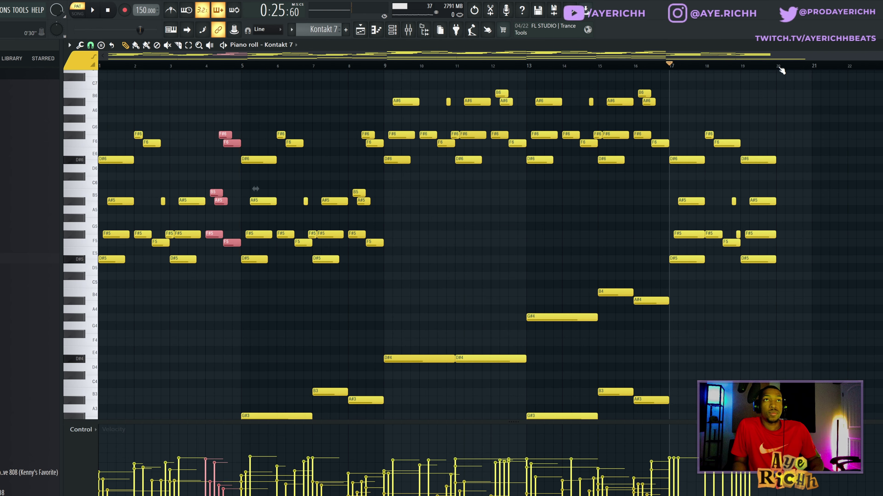
drag(214, 234, 785, 241)
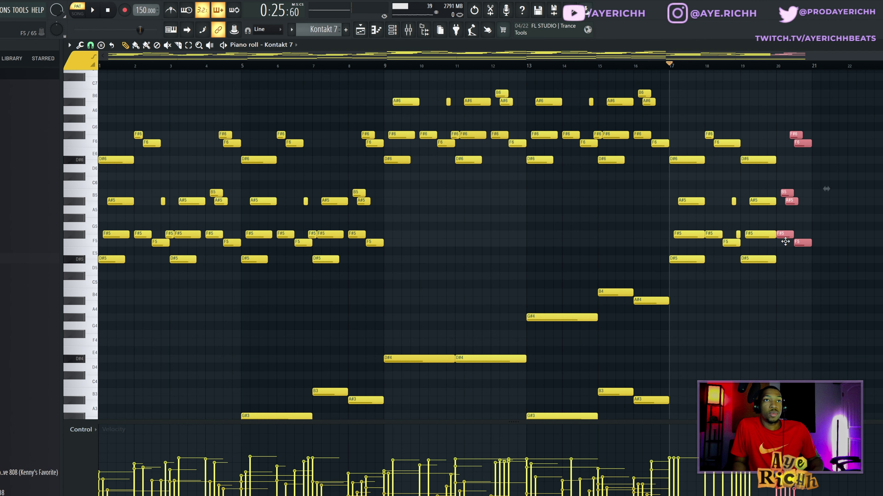
click(793, 289)
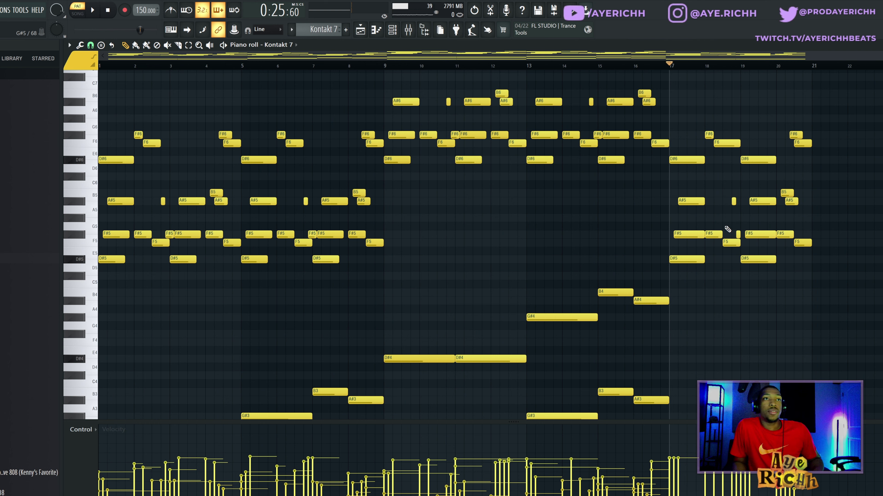
Compare the F#5 and F5 notes of bars 18 and 20 and bar 20's B5 and A#5, and play back from bar 17
drag(709, 231, 805, 236)
drag(782, 233, 804, 257)
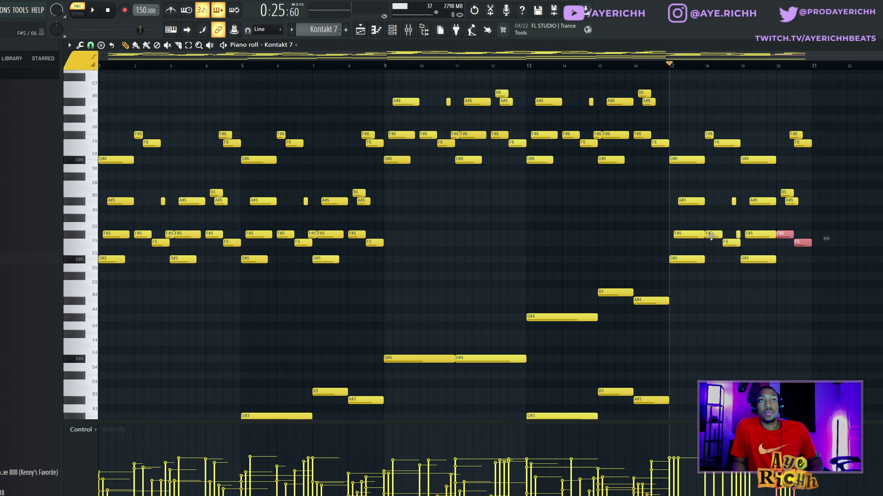
drag(712, 224, 729, 250)
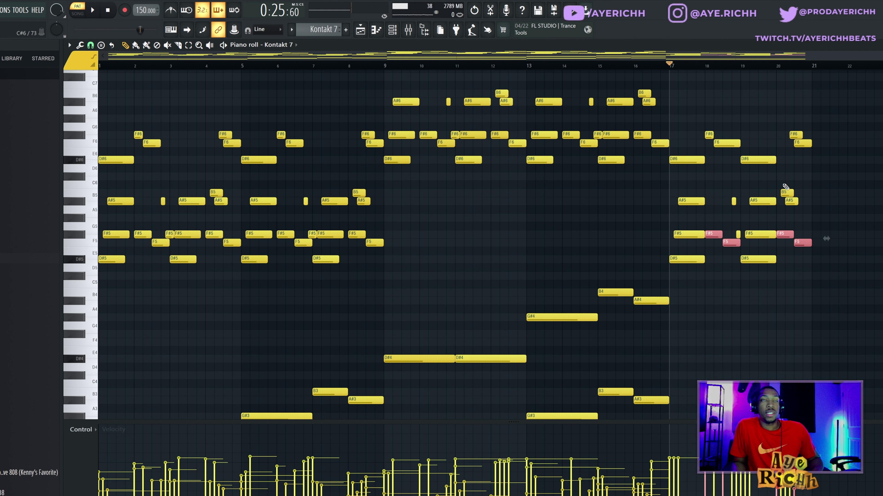
drag(783, 182, 800, 208)
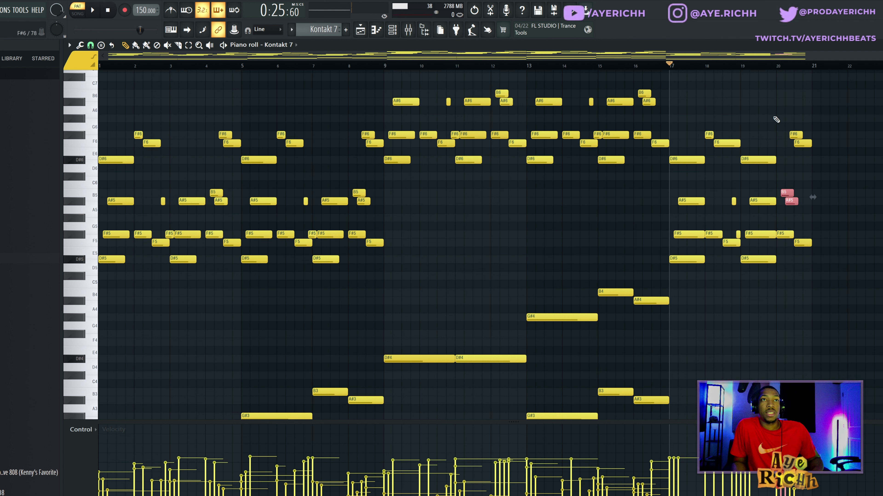
key(space)
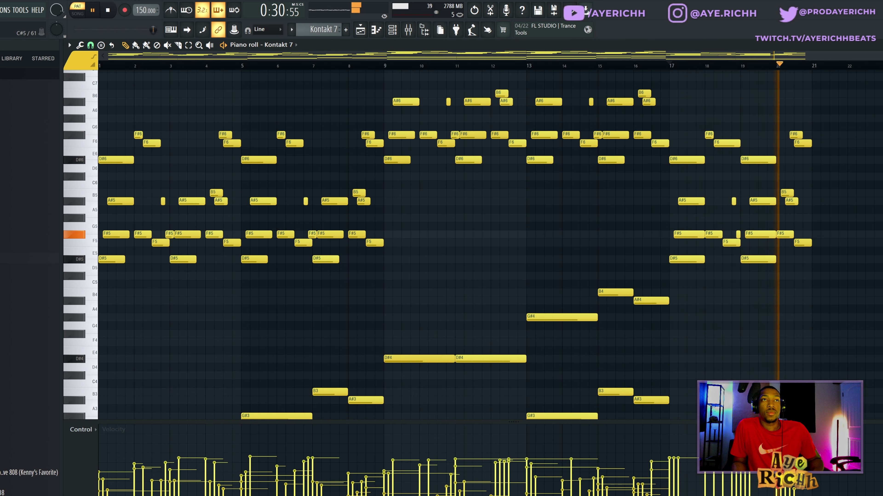
key(space)
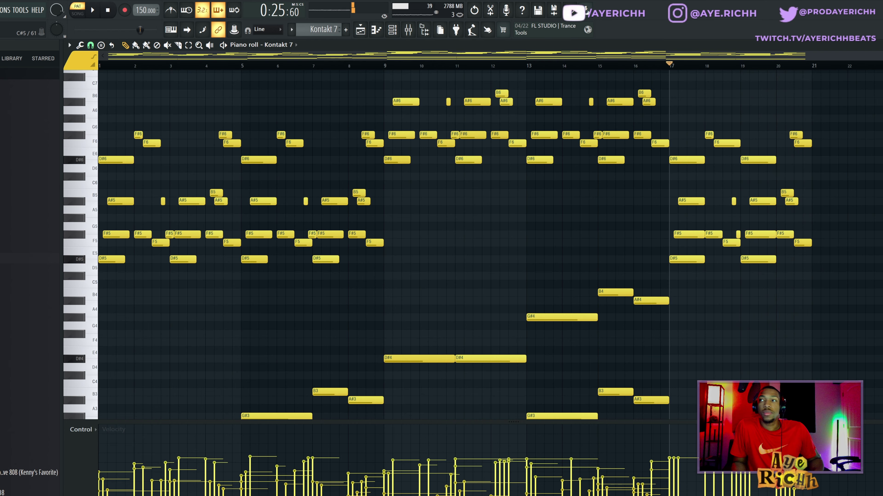
Duplicate the four-bar melody of bars 17 to 20 into bars 21 to 24 and play back briefly from bar 17
scroll(842, 266, down, 3)
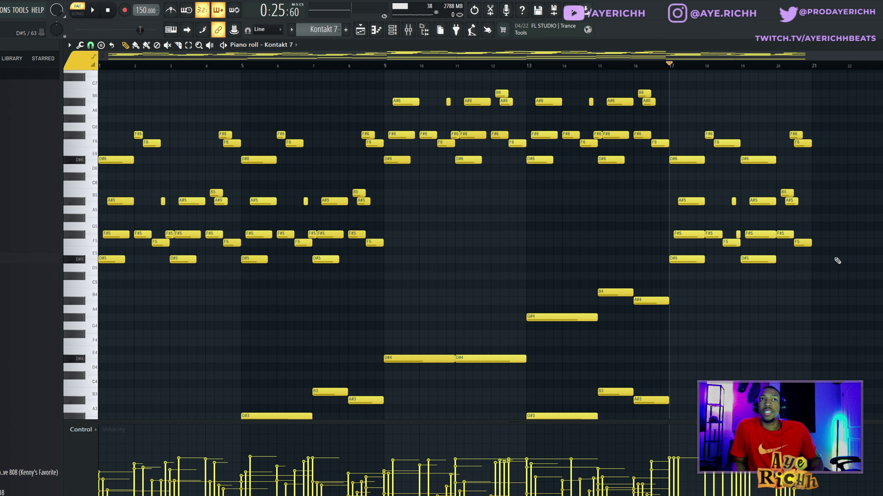
scroll(832, 251, up, 3)
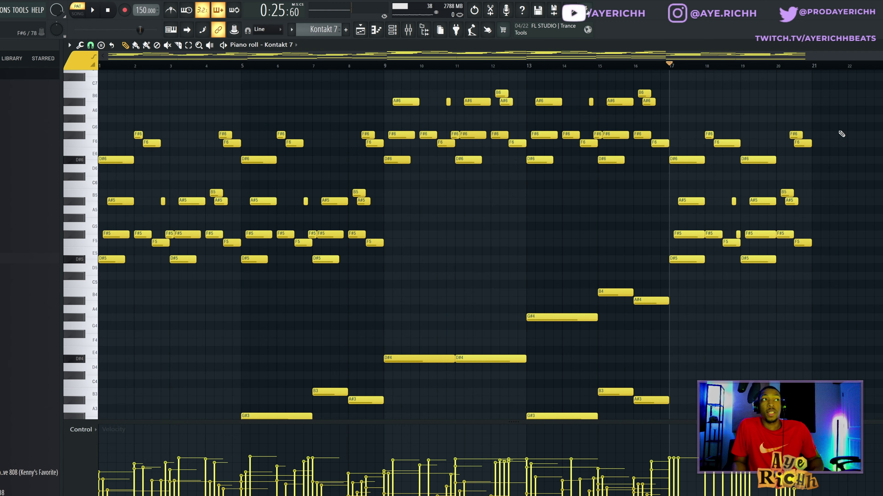
drag(805, 153, 675, 314)
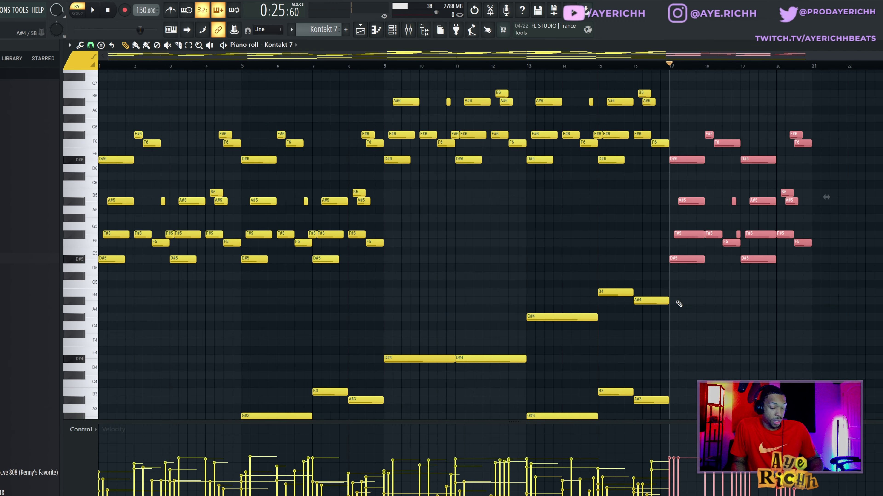
key(ctrl+b)
scroll(807, 282, down, 1)
scroll(825, 265, up, 7)
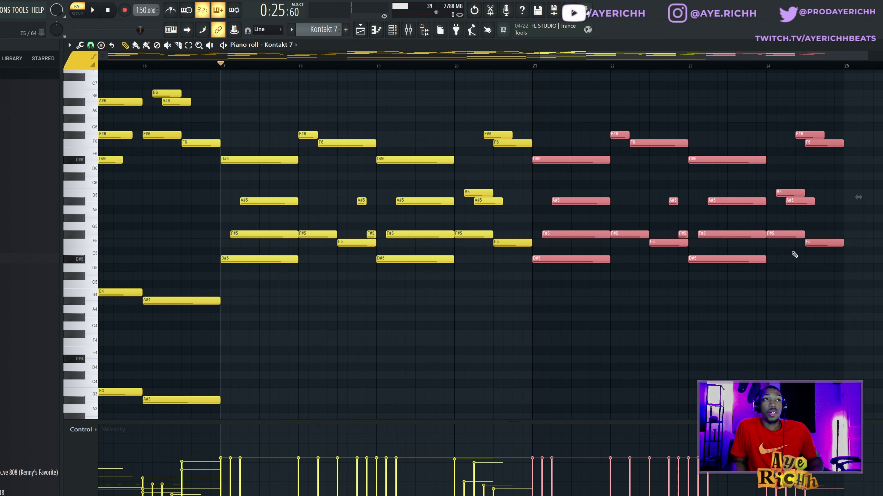
key(space)
scroll(744, 257, down, 3)
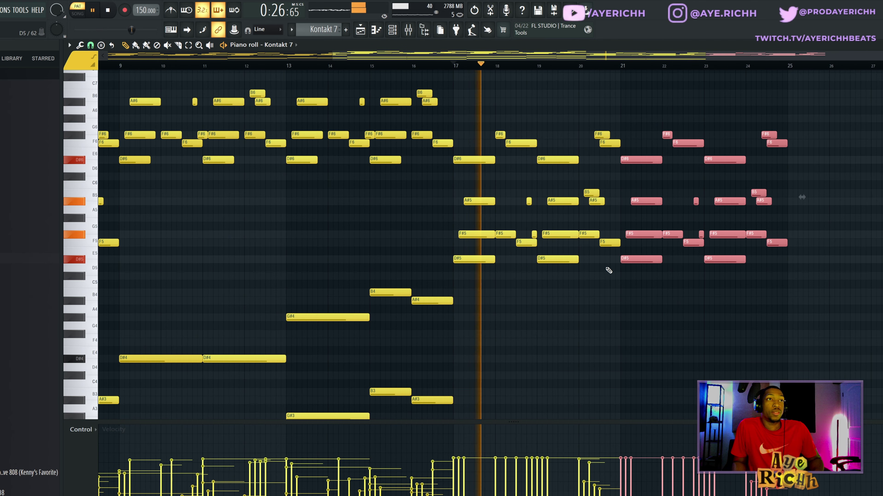
key(space)
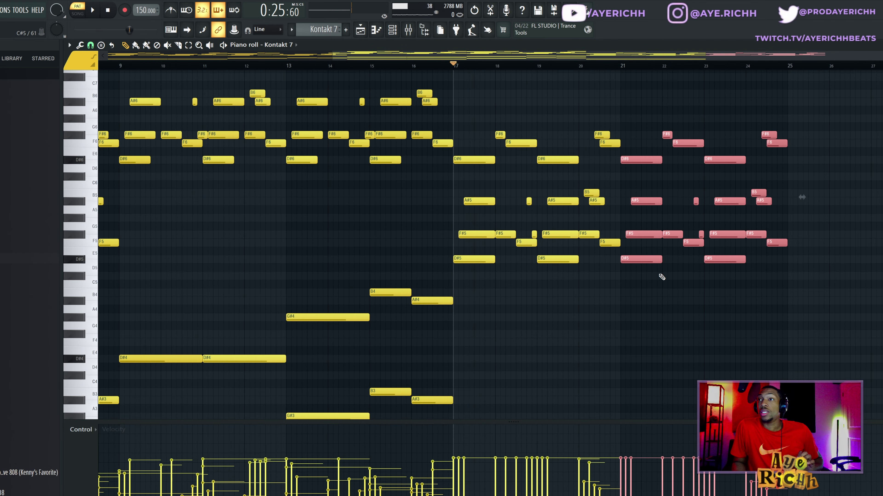
Duplicate the two D#3 bass notes of bars 17 to 20 into bars 21 to 24
scroll(608, 291, down, 6)
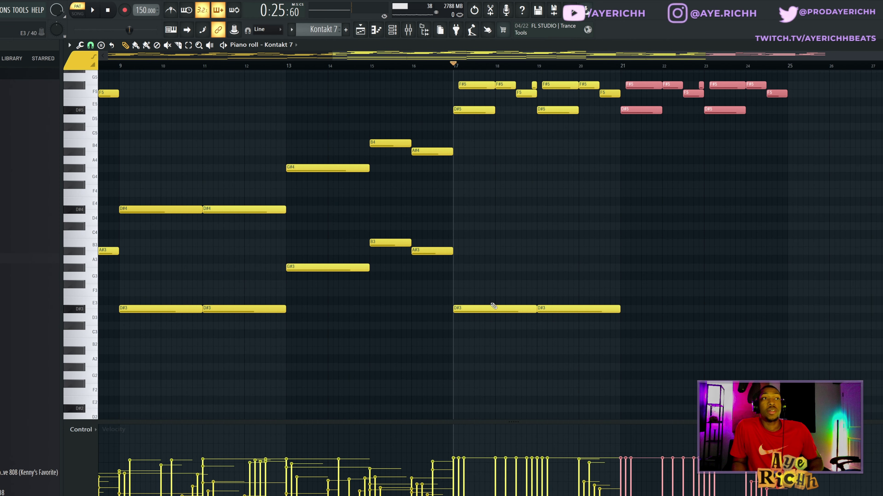
scroll(566, 303, down, 2)
drag(608, 290, 670, 315)
key(ctrl+b)
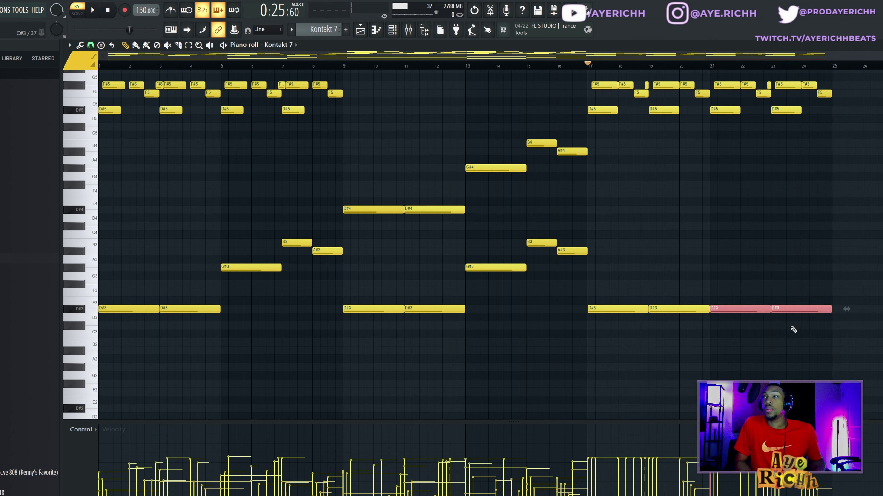
Raise the two duplicated bass notes in bars 21 to 24 by five semitones to G#3
key(shift+Up)
key(shift+Up)
key(shift+Up)
key(shift+Up)
key(shift+Up)
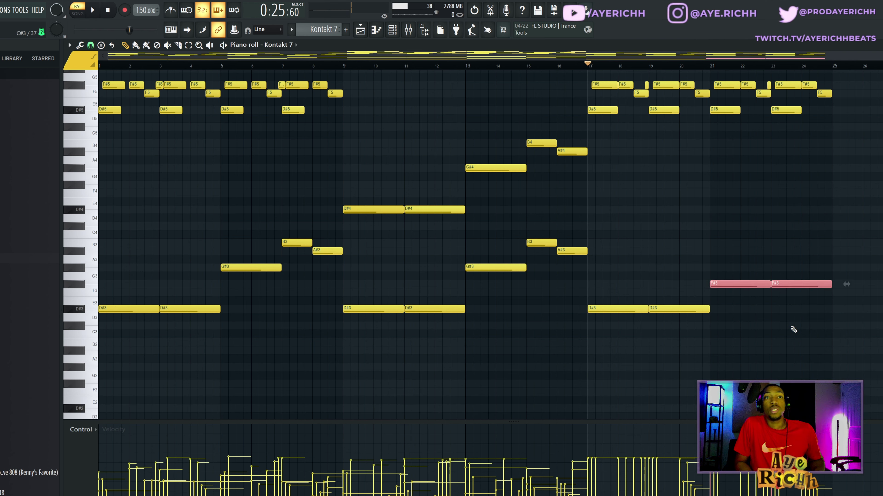
click(743, 276)
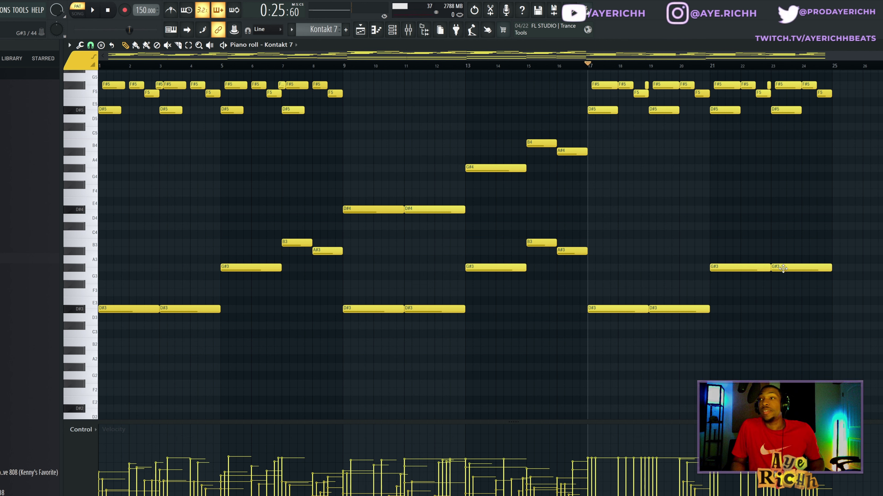
Replace the bass note at bar 23 with a one-bar B3 followed by a one-bar A#3 in bar 24
drag(783, 268, 782, 242)
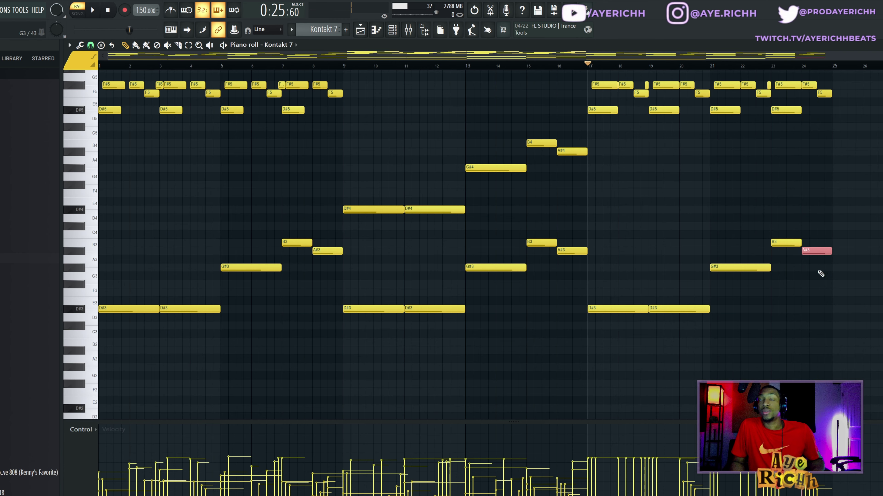
scroll(843, 250, up, 3)
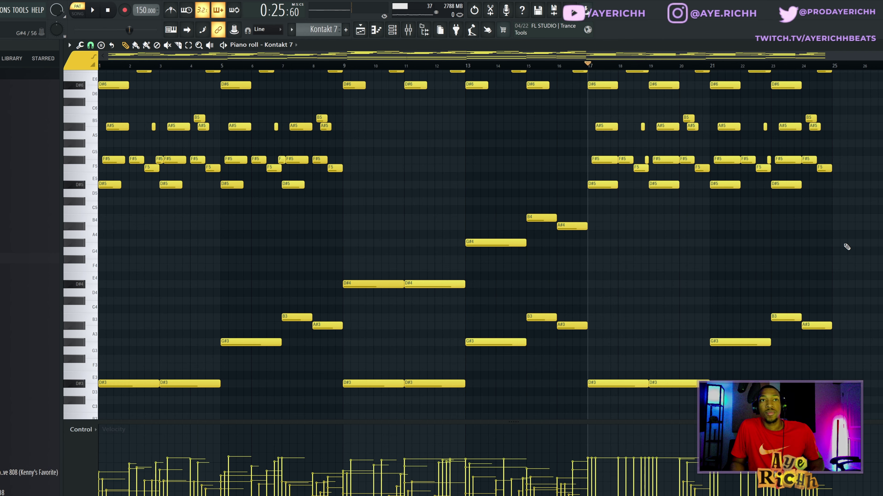
scroll(829, 307, up, 2)
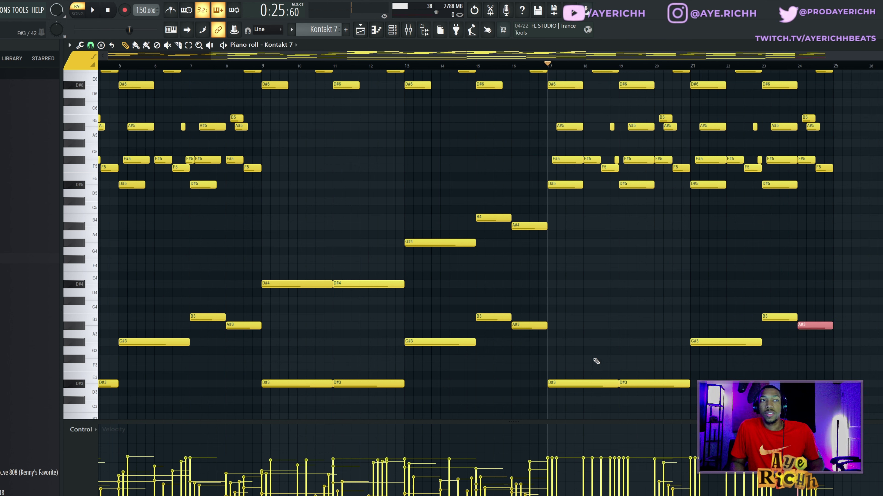
Select the first D#3 bass note at bar 17 and play back the eight-bar phrase from bar 17
drag(589, 356, 587, 407)
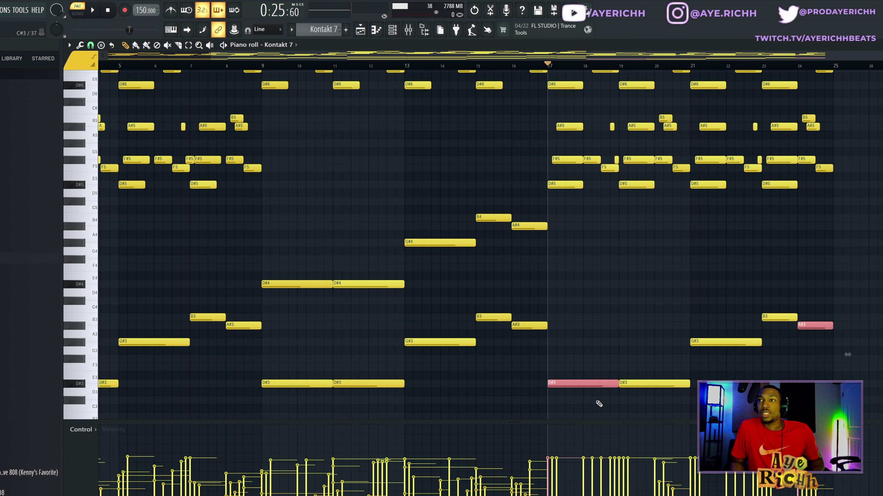
key(space)
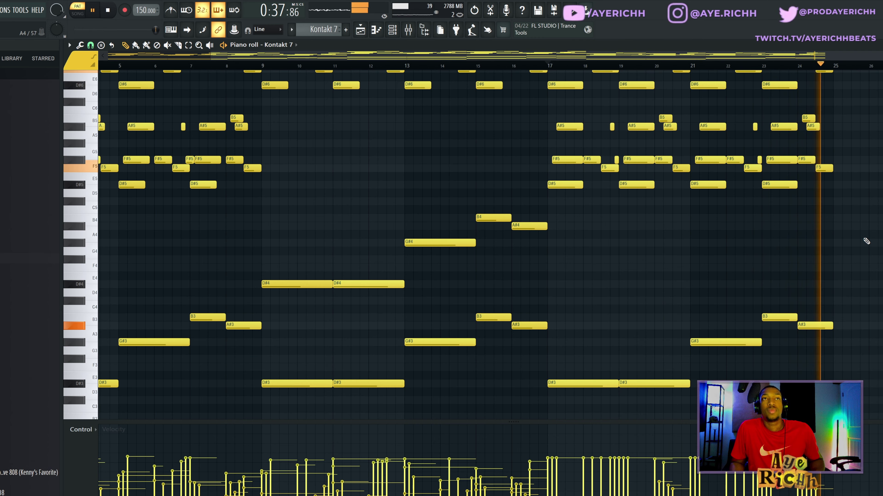
key(space)
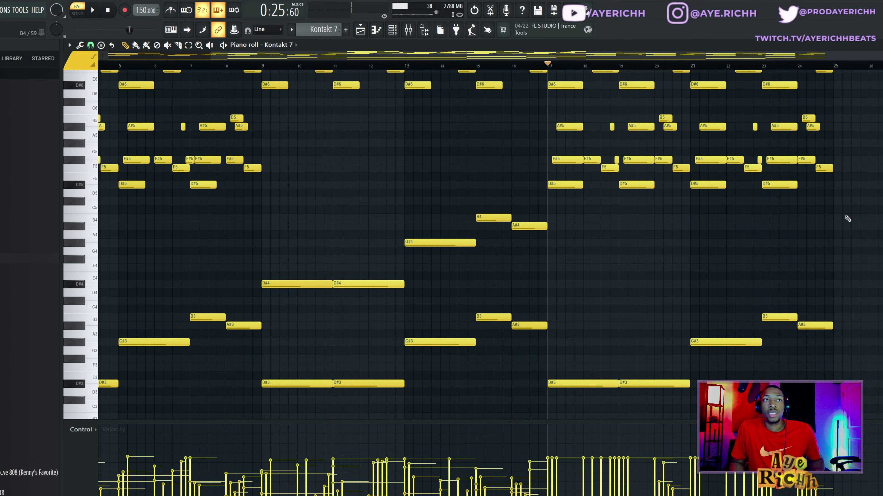
Duplicate the eight-bar phrase of bars 17 to 24 into bars 25 to 32, raised an octave, and set the playhead to bar 25
scroll(848, 219, up, 1)
scroll(848, 219, down, 2)
scroll(847, 217, up, 2)
scroll(848, 211, down, 1)
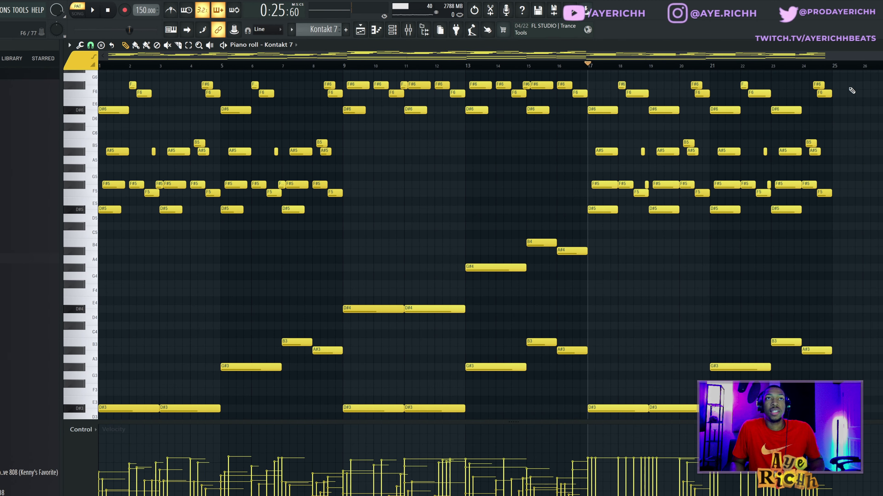
drag(865, 75, 598, 417)
scroll(871, 301, up, 3)
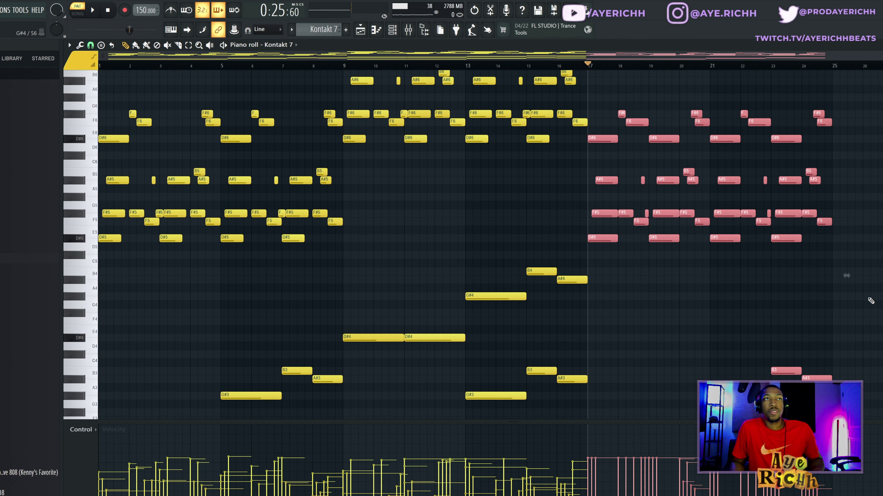
scroll(875, 264, down, 3)
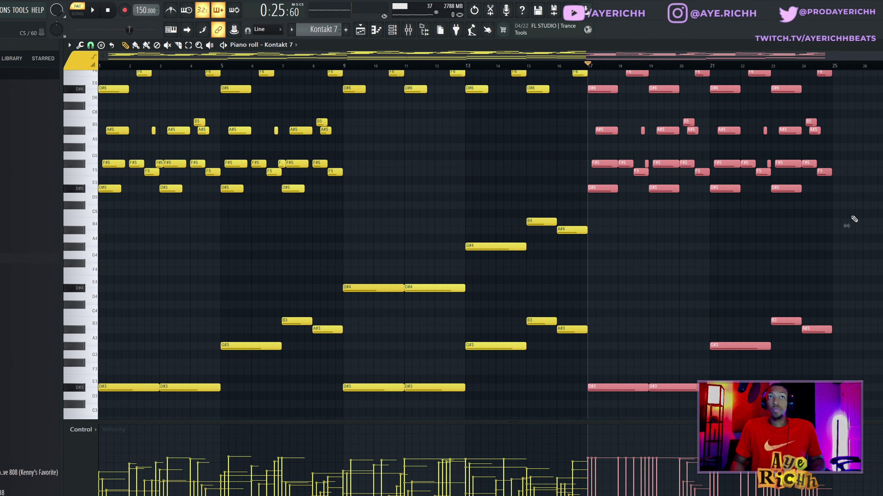
key(ctrl+b)
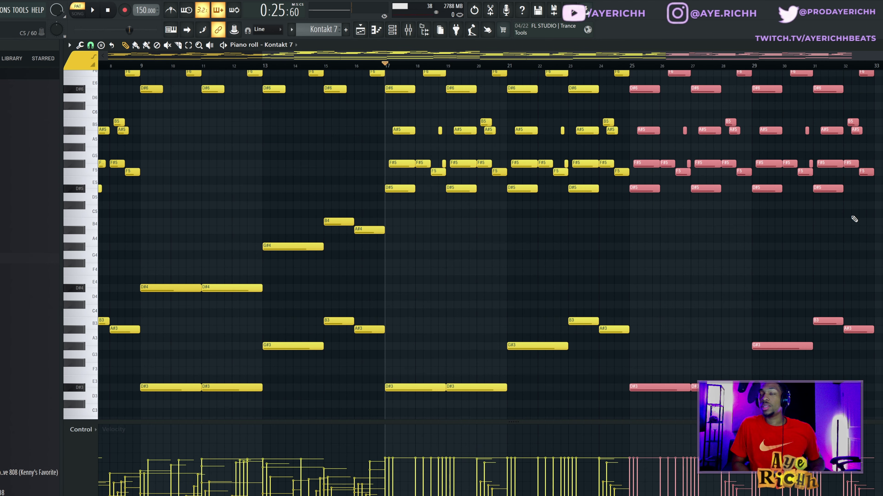
scroll(854, 219, up, 7)
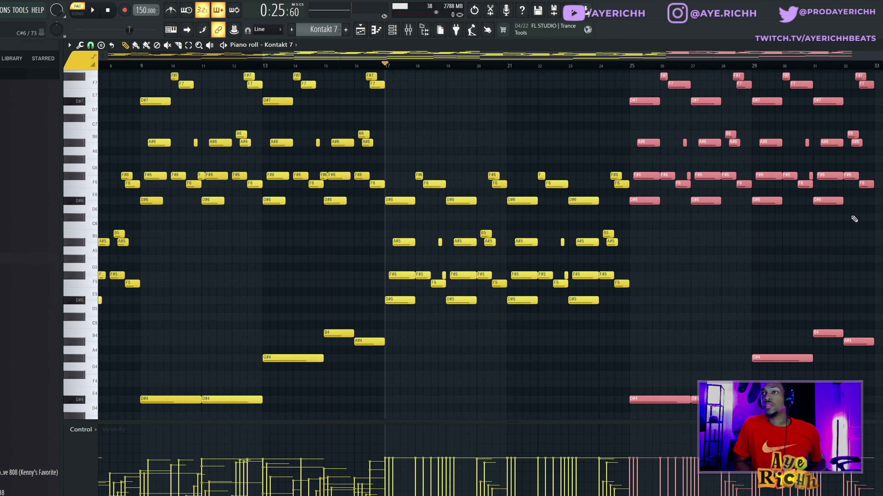
click(630, 68)
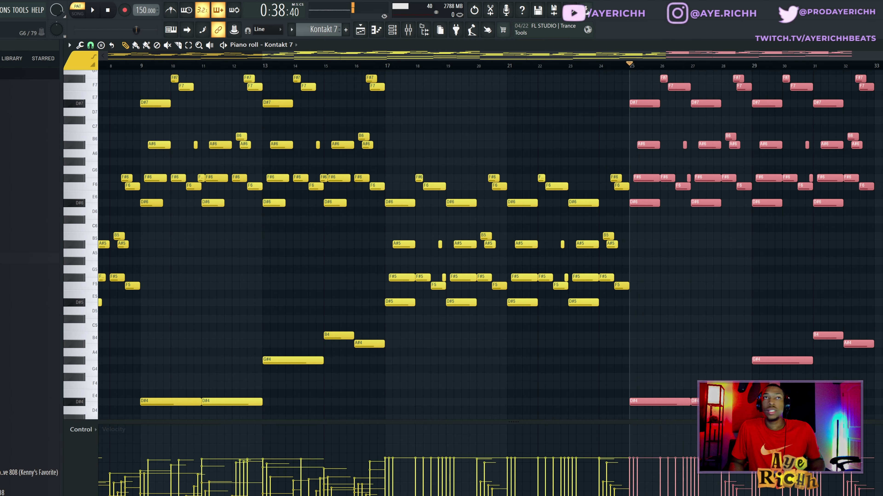
Select all the demonstration notes from bar 17 onward and delete them
scroll(880, 170, up, 2)
mouse_move(881, 85)
mouse_down()
mouse_move(530, 433)
mouse_move(412, 433)
mouse_move(409, 365)
mouse_up()
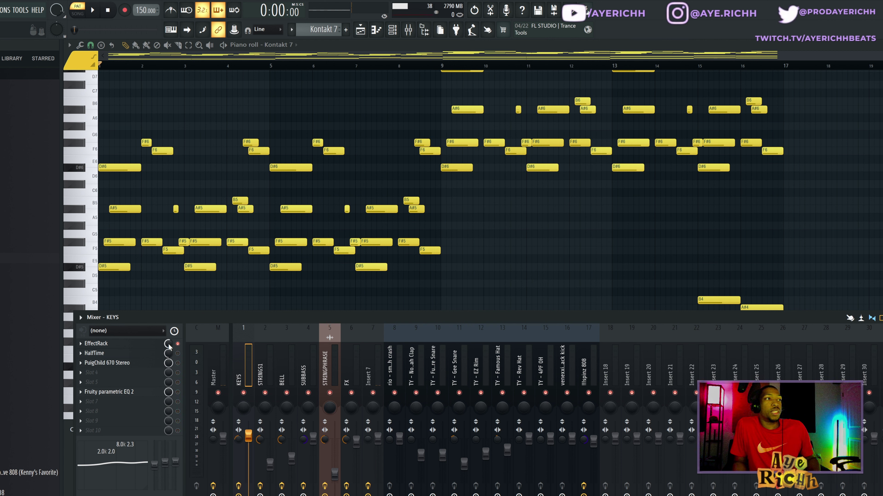
Hide the mixer and play back the Kontakt 7 melody from bar 1 with EffectRack active
key(F9)
key(space)
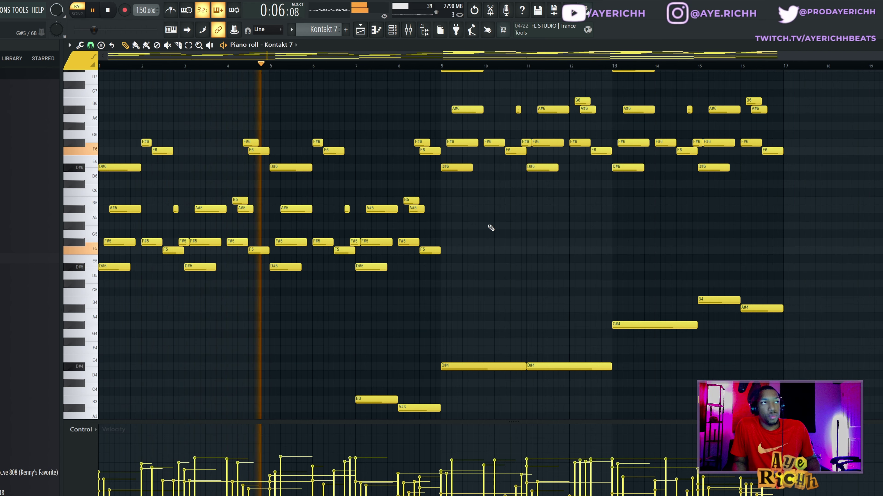
key(space)
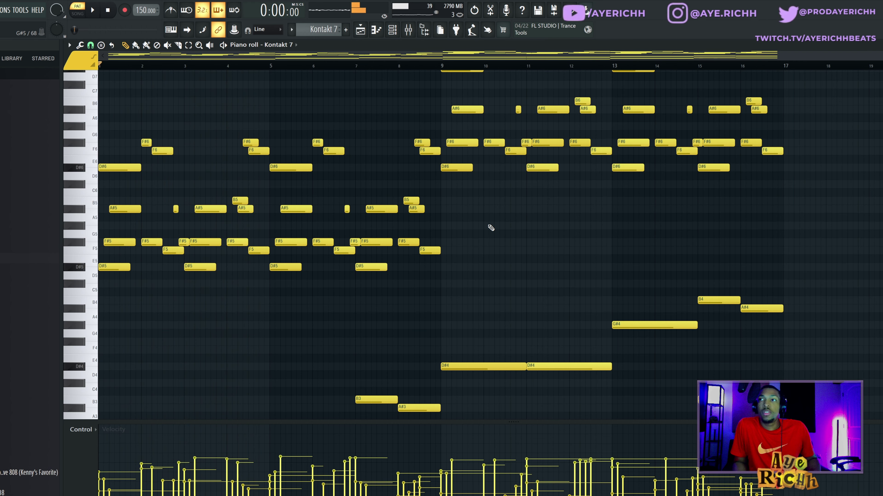
Enable HalfTime on the KEYS mixer track and review its settings
click(410, 31)
click(177, 353)
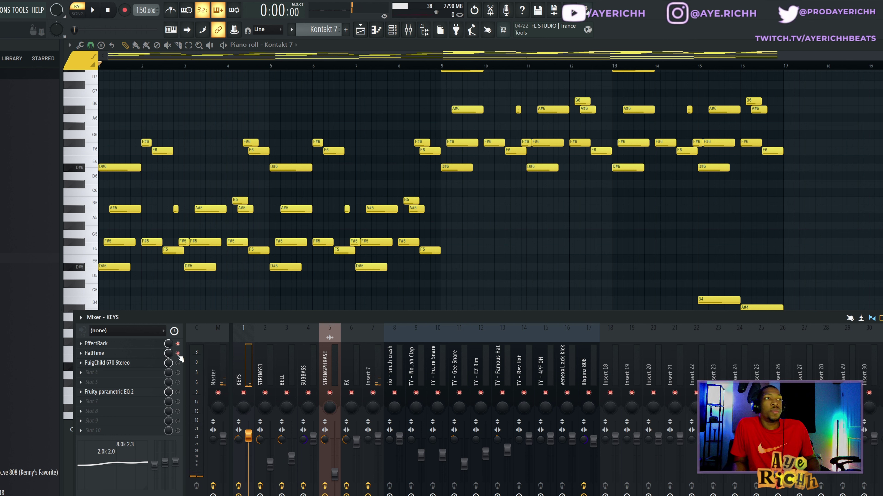
click(155, 356)
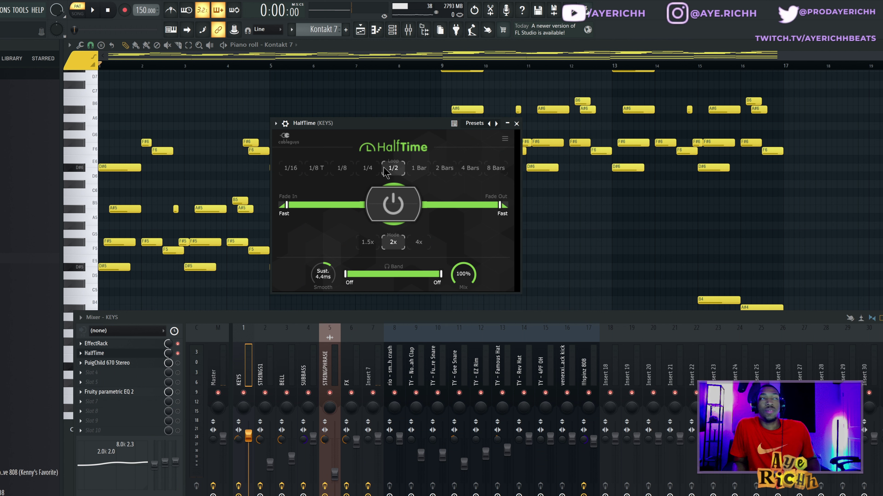
click(517, 123)
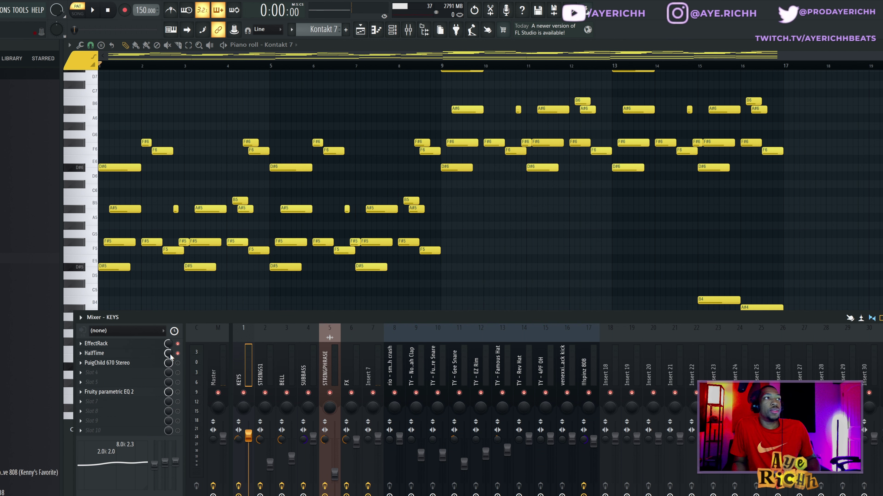
Play back the Kontakt 7 melody from bar 1 to hear the HalfTime effect
key(F9)
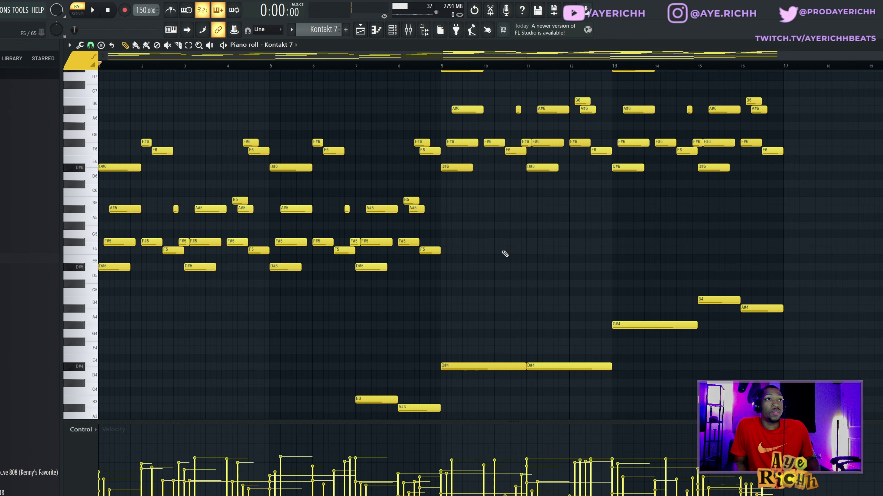
key(space)
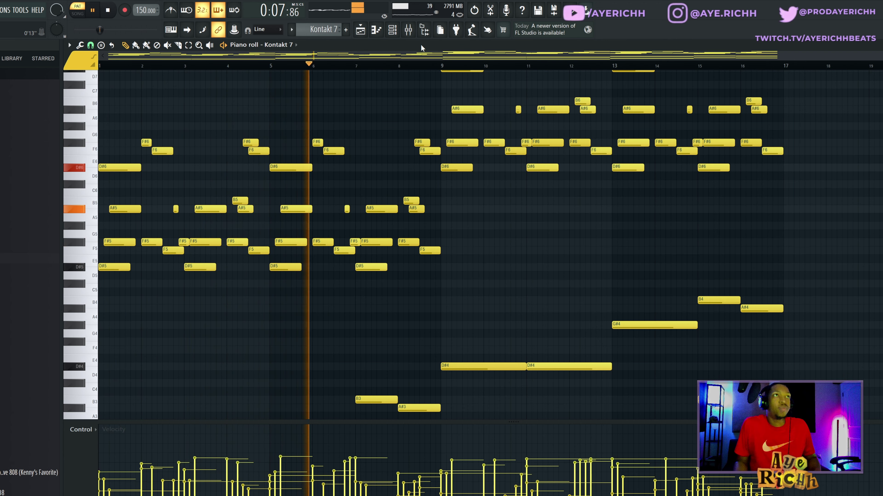
key(space)
Enable PuigChild 670 Stereo on the KEYS mixer track and review its settings
click(409, 34)
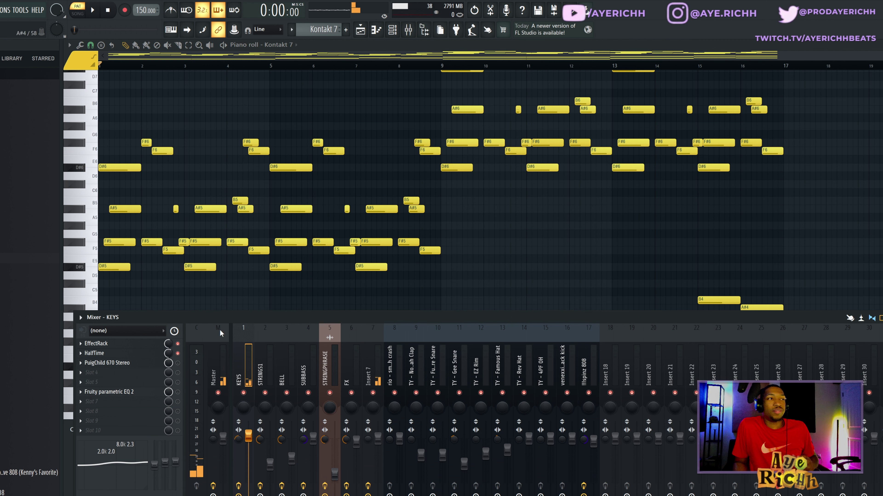
click(166, 363)
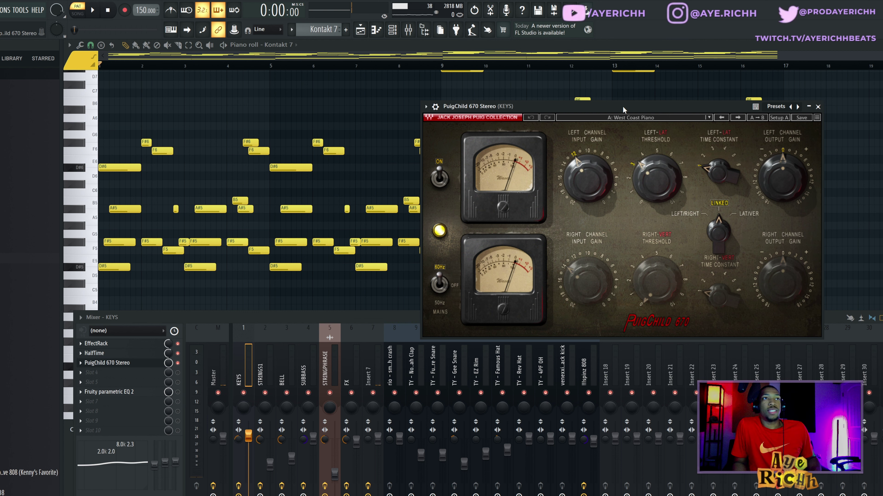
drag(623, 106, 573, 111)
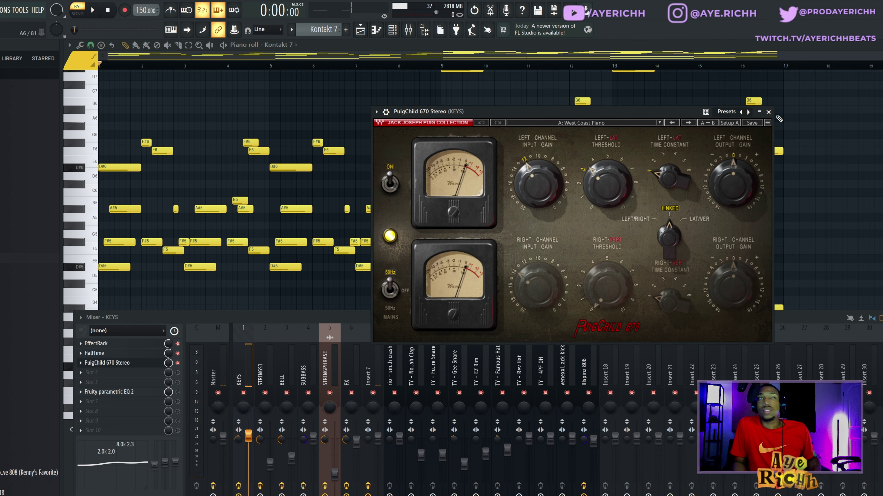
click(768, 112)
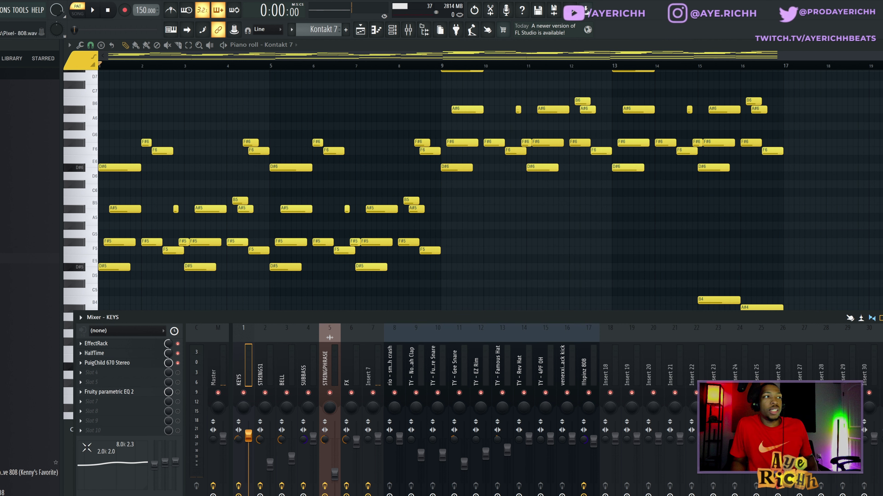
Review and enable Fruity parametric EQ 2 on the KEYS mixer track, and play back the melody with the full effect chain
click(116, 395)
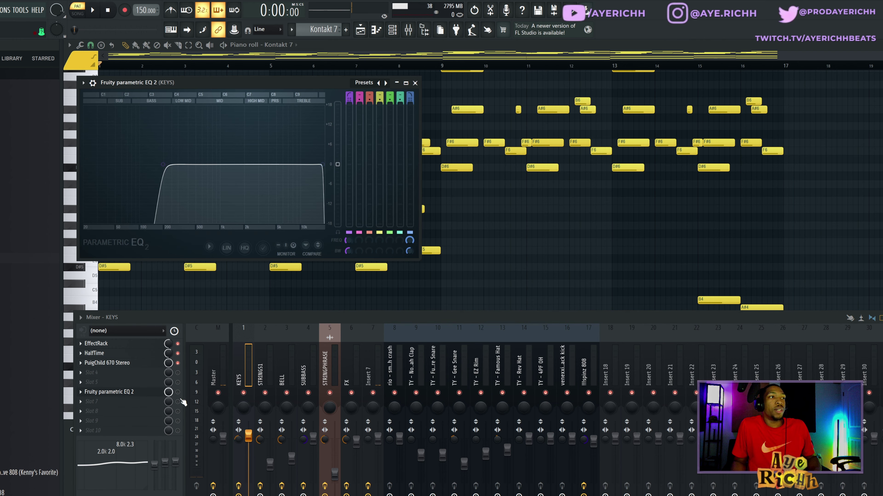
click(415, 83)
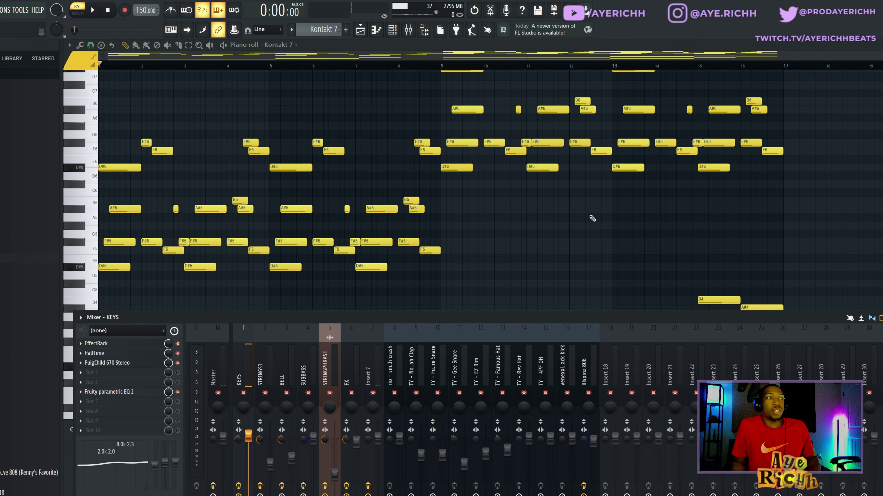
key(F9)
key(space)
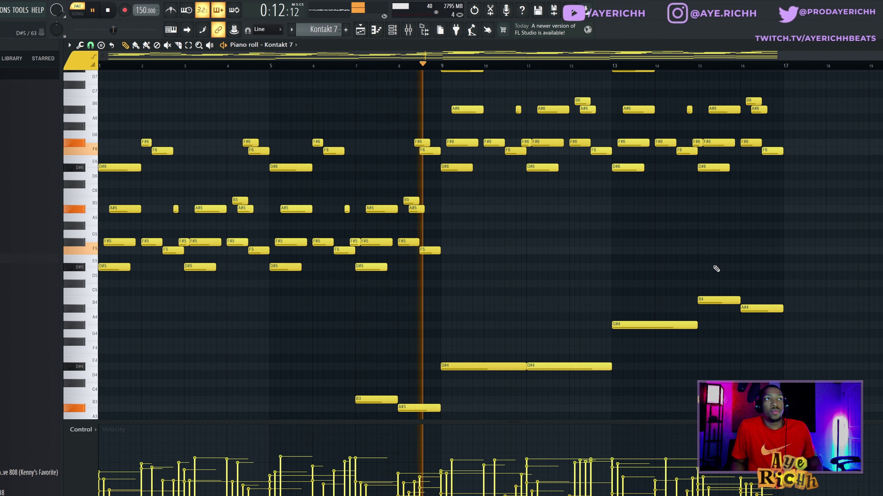
key(space)
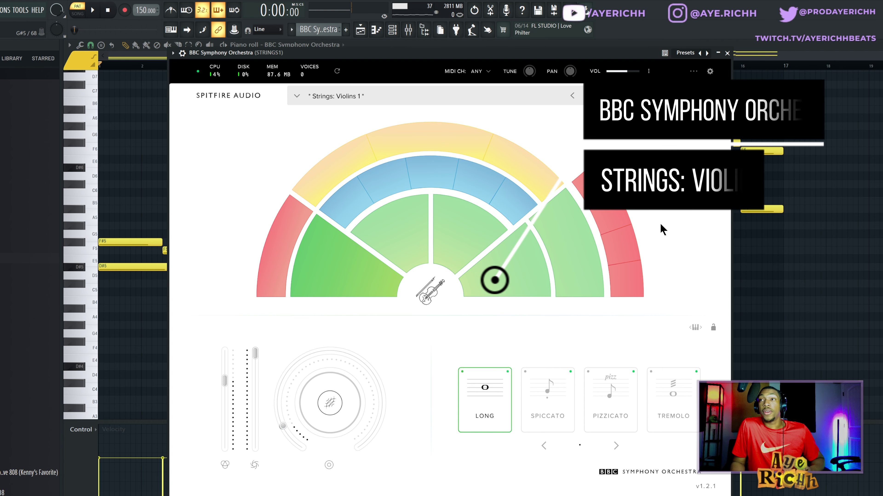
Close the BBC Symphony Orchestra plugin and play back its STRINGS1 part from bar 1
mouse_move(494, 236)
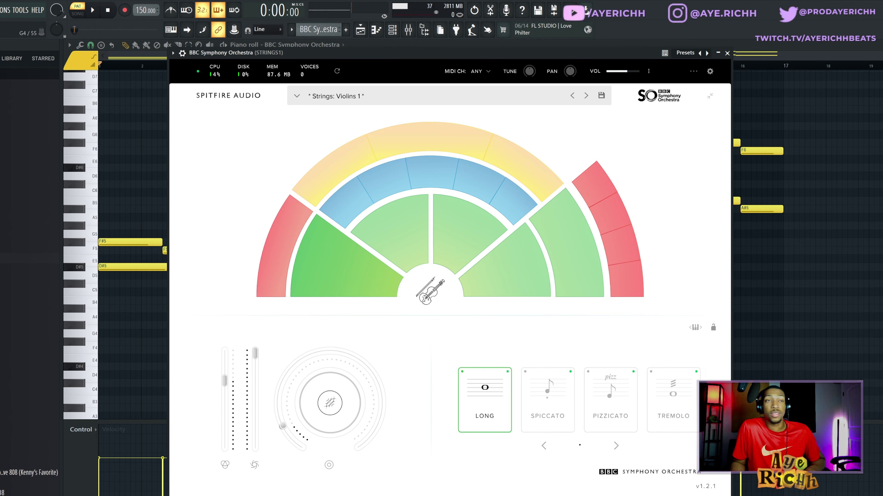
click(739, 284)
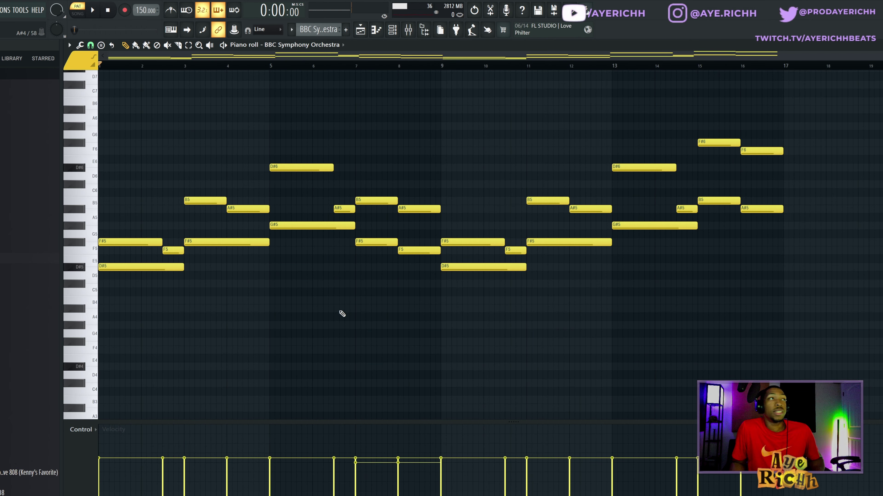
key(space)
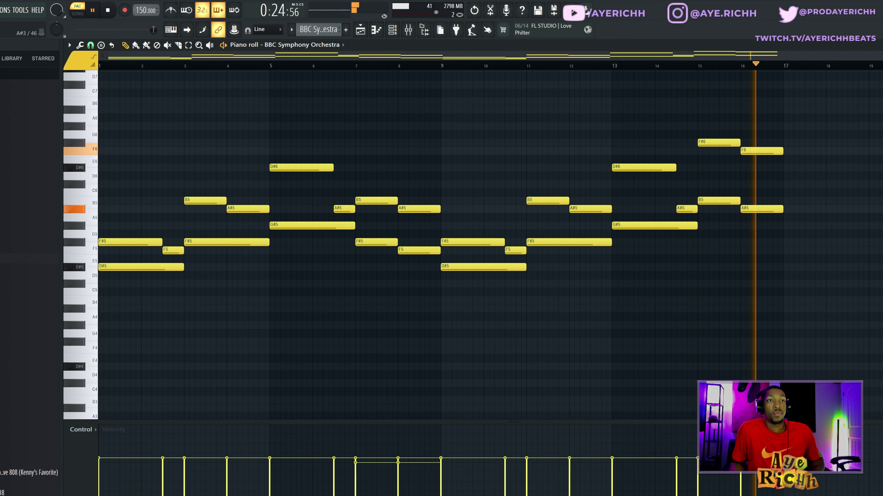
key(space)
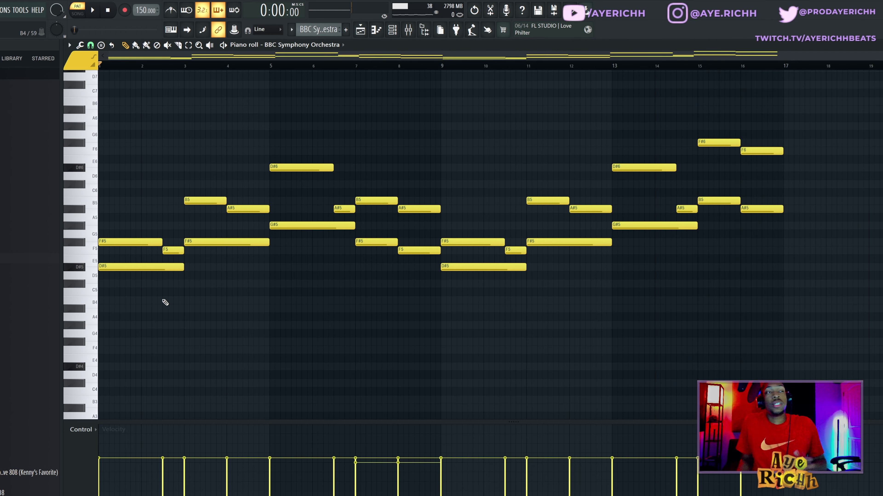
Highlight the lowest string notes of bars 1 to 6 to point out the root line, and clear the selection
drag(112, 257, 115, 286)
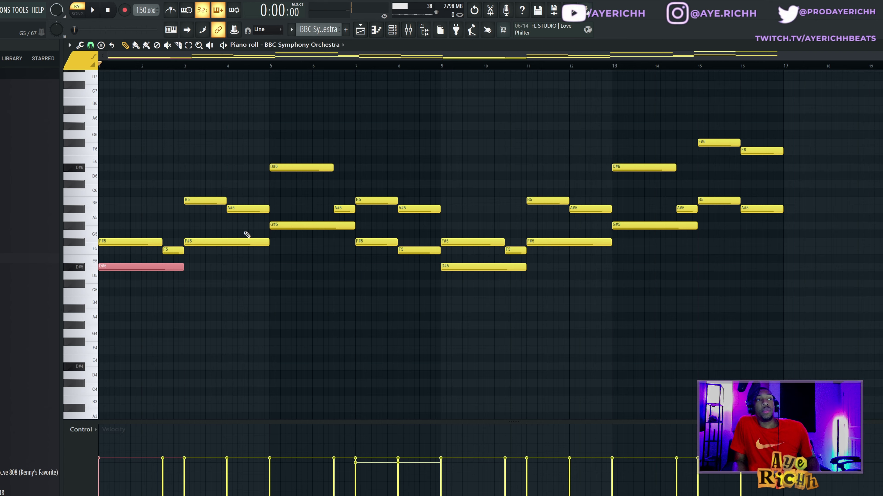
drag(244, 231, 241, 273)
drag(296, 205, 300, 253)
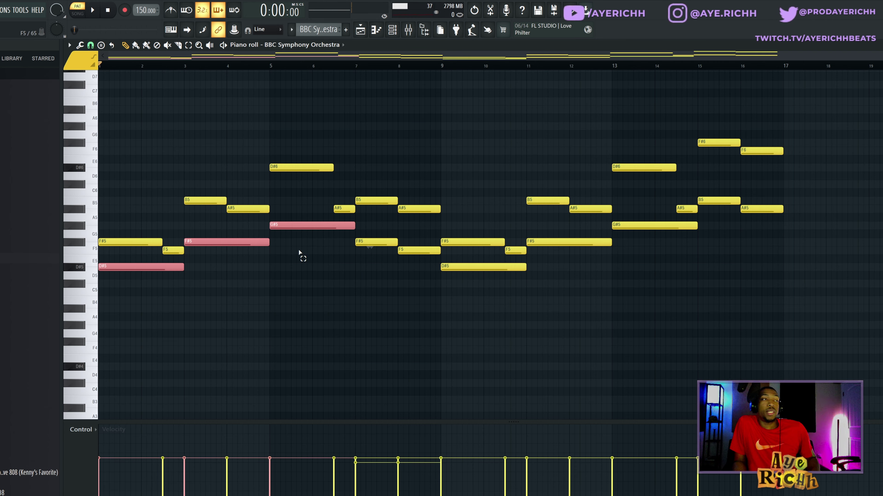
click(137, 306)
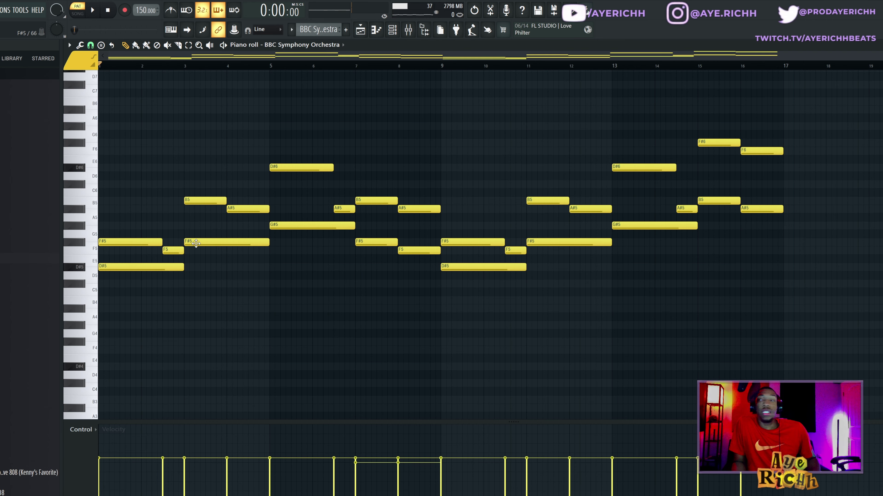
Lower the two-bar F#5 string note at bar 3 to D#5 and play back the opening bars
drag(196, 242, 196, 267)
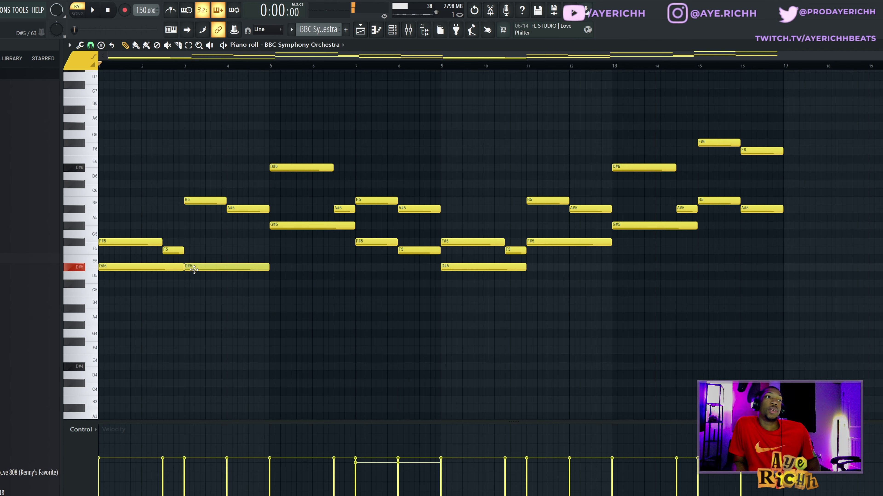
key(space)
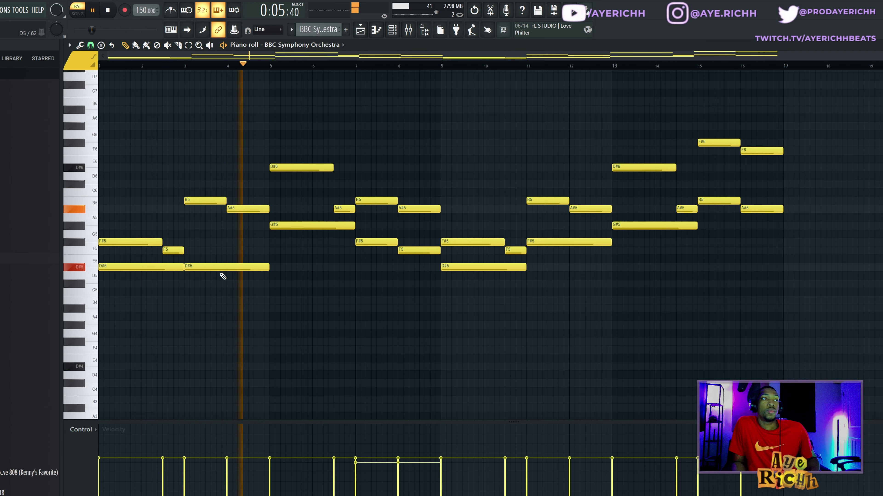
key(space)
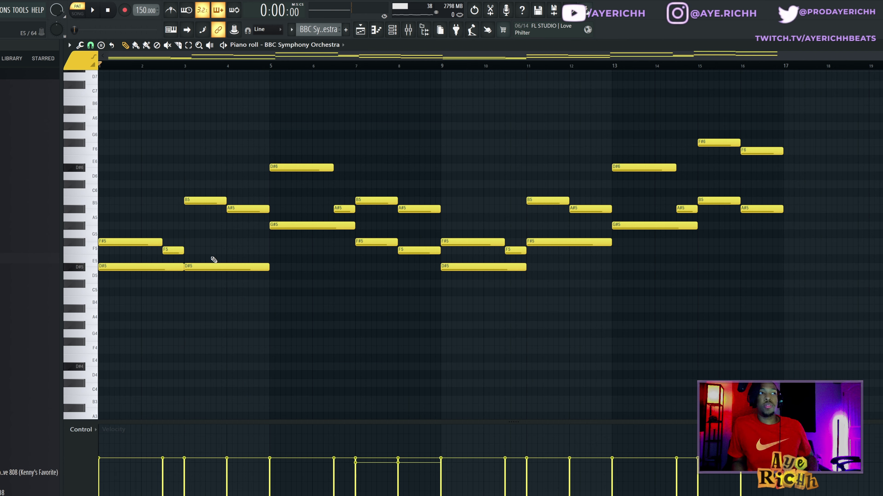
Raise the two-bar D#5 string note at bar 3 to F#5 and highlight it
drag(213, 266, 205, 242)
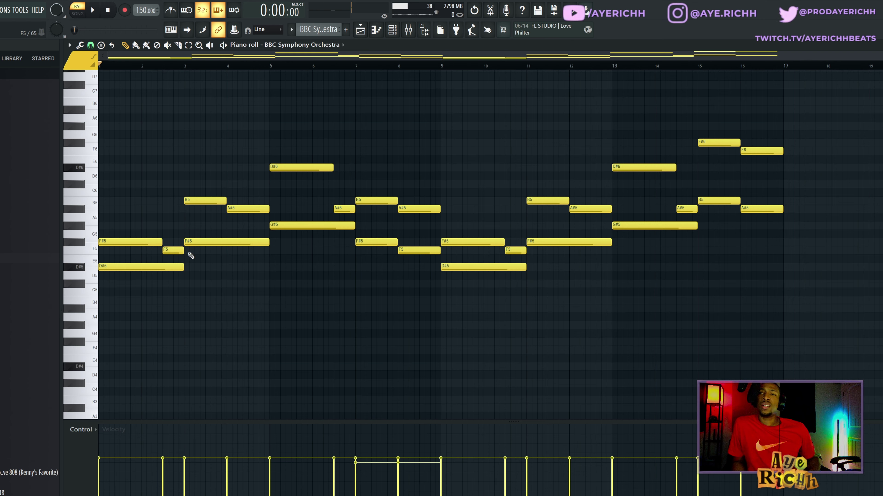
click(201, 242)
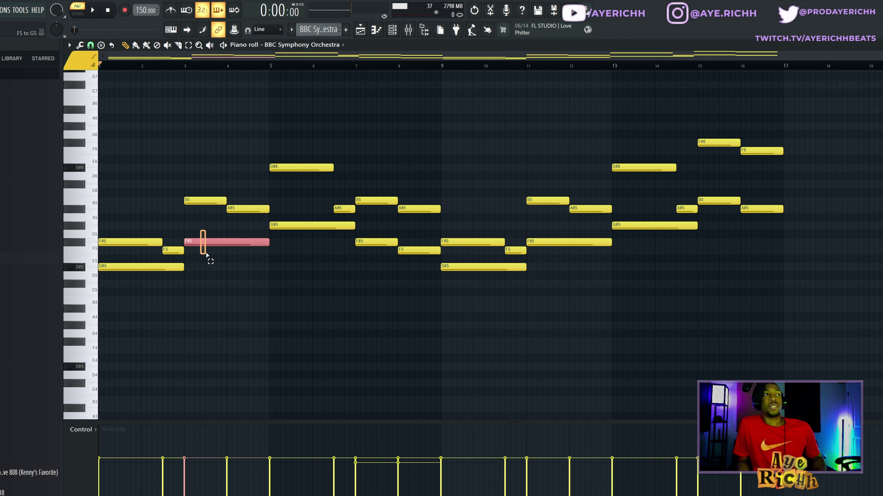
Try a two-bar A#5 string note at bar 1 and delete it
drag(101, 216, 100, 209)
alt+right_click(129, 230)
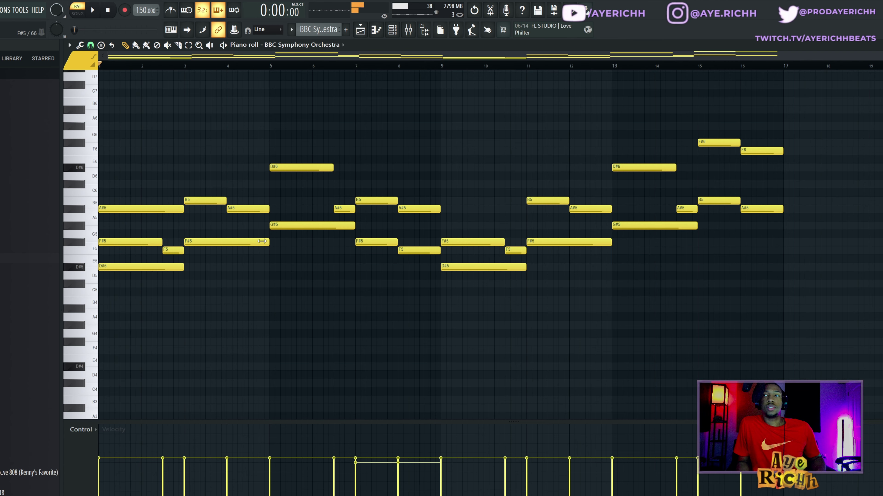
right_click(132, 208)
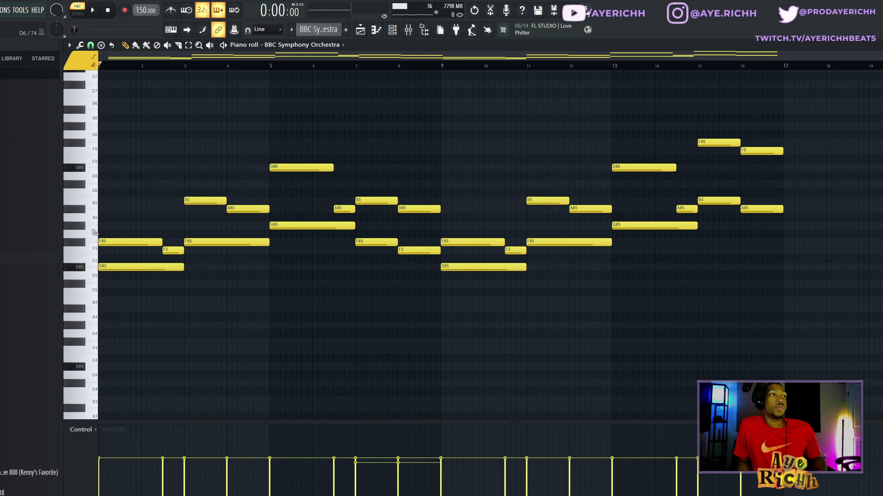
Highlight the upper melody notes of the strings in bars 1 to 8 to point them out, and clear the selection
drag(188, 173, 272, 226)
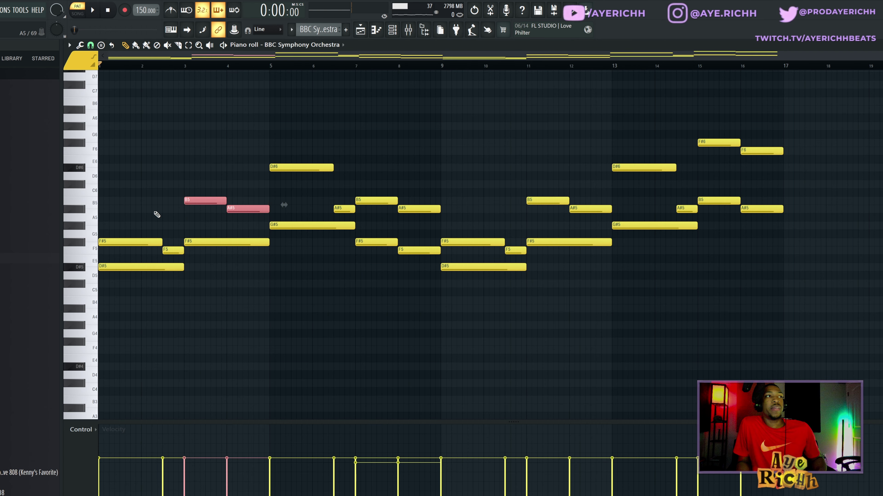
drag(122, 223, 174, 264)
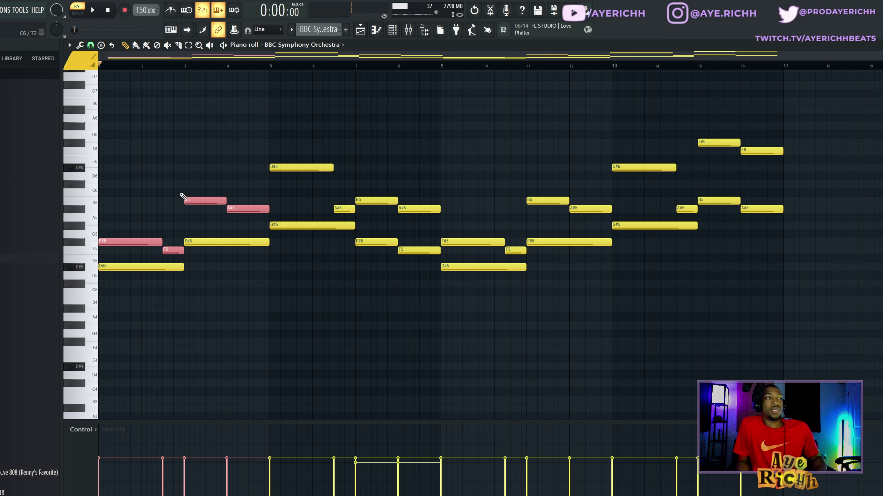
drag(180, 189, 228, 213)
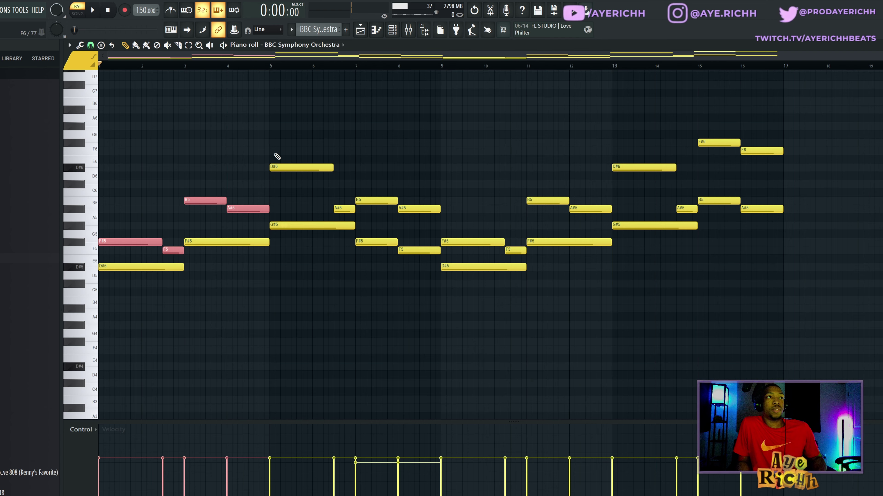
drag(309, 146, 422, 209)
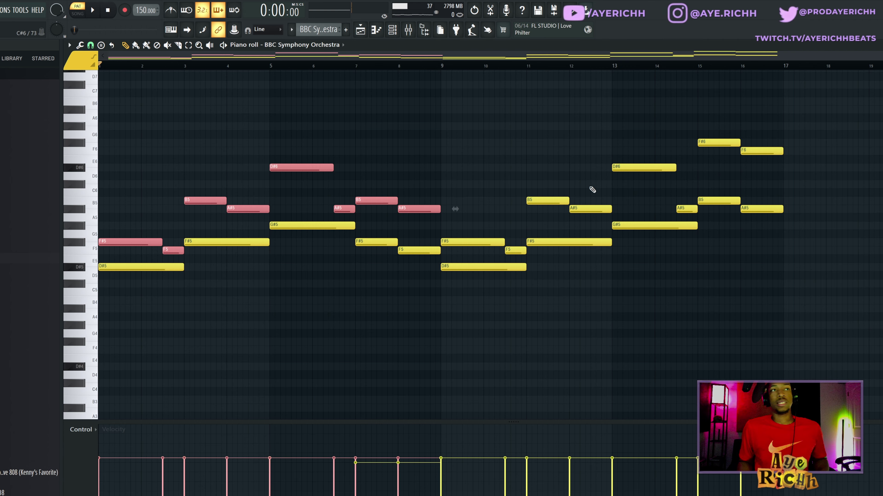
ctrl+click(359, 292)
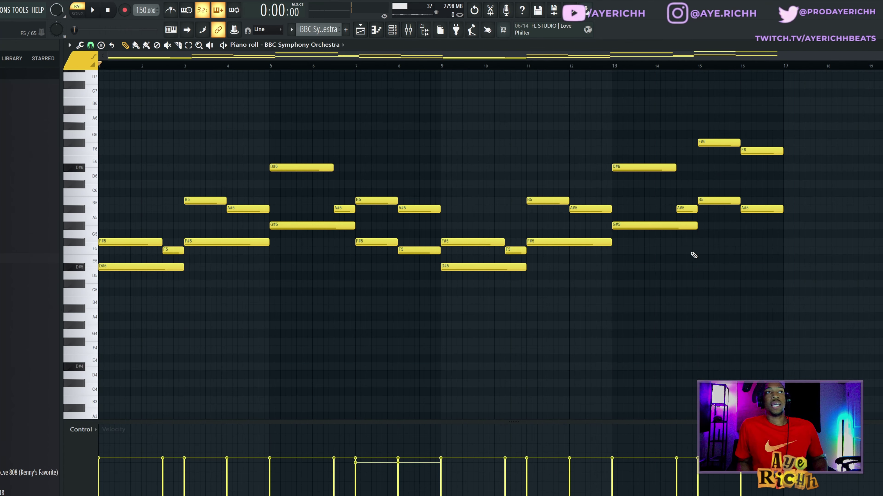
Lower the top two string notes of bars 15 and 16 by an octave to compare, and raise them back
drag(712, 124, 782, 168)
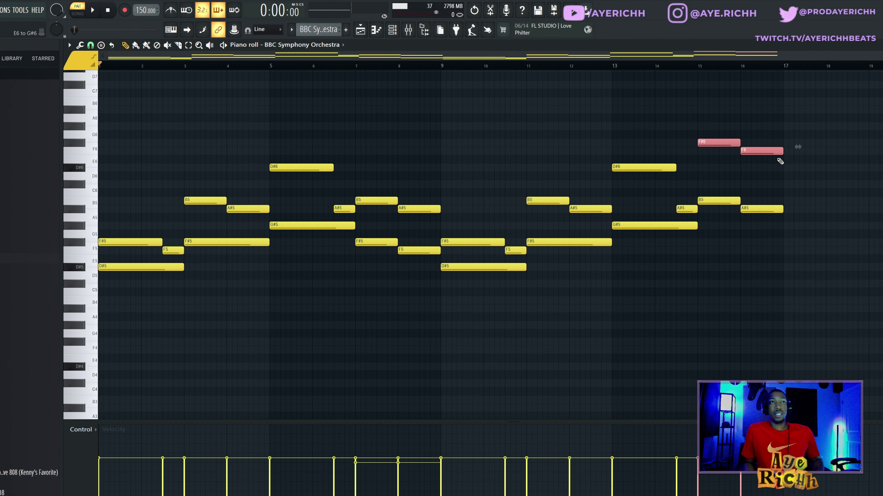
key(ctrl+Down)
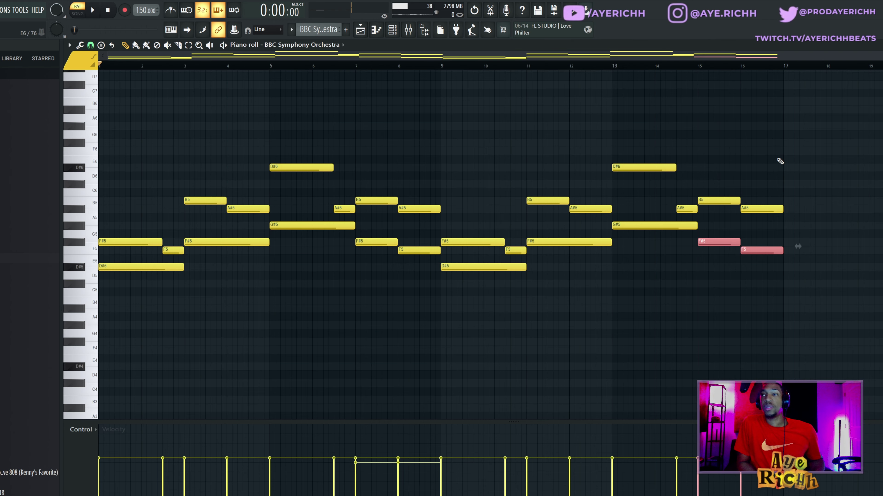
key(ctrl+Up)
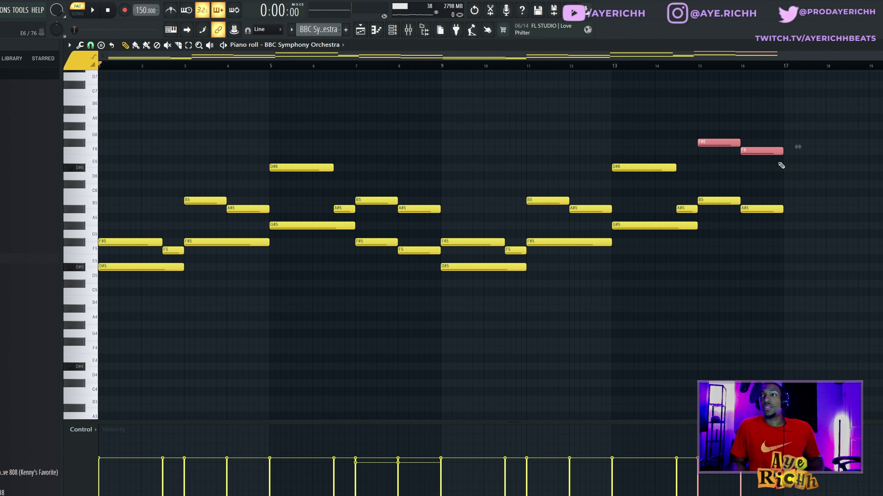
Review Fruity Stereo Enhancer and its preset list, including For strings, on the STRINGS1 mixer track, and close the plugin
key(F9)
click(115, 362)
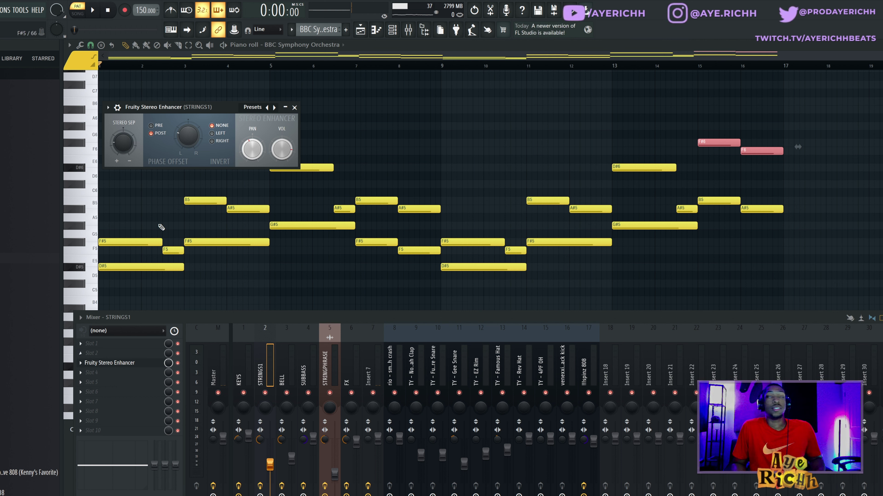
click(252, 108)
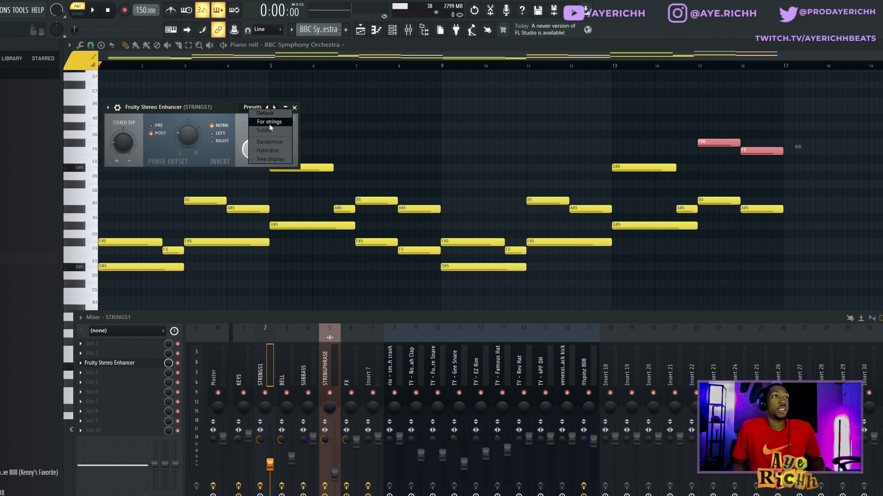
click(217, 115)
click(295, 107)
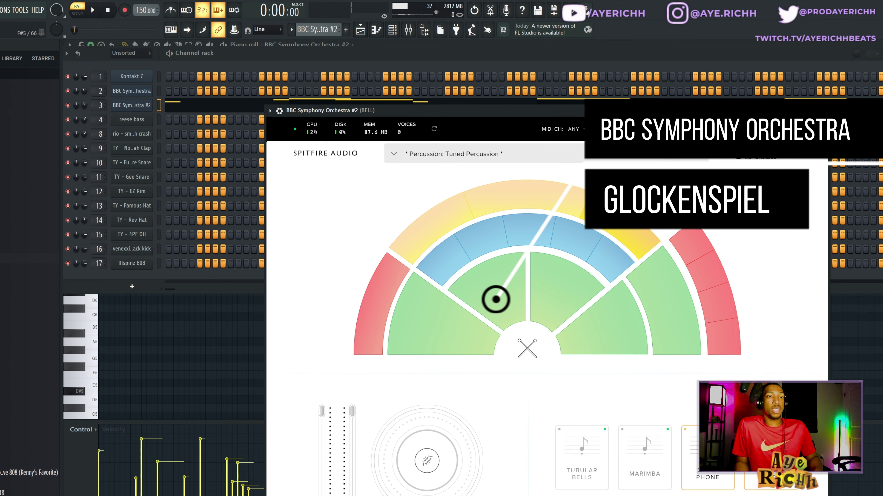
Show the glockenspiel notes of BBC Symphony Orchestra #2 in the piano roll and play them back from bar 1
key(F7)
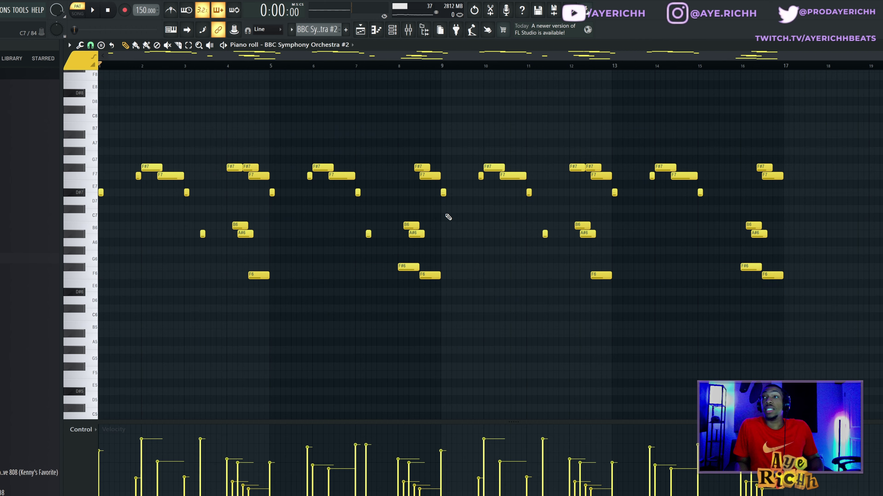
key(space)
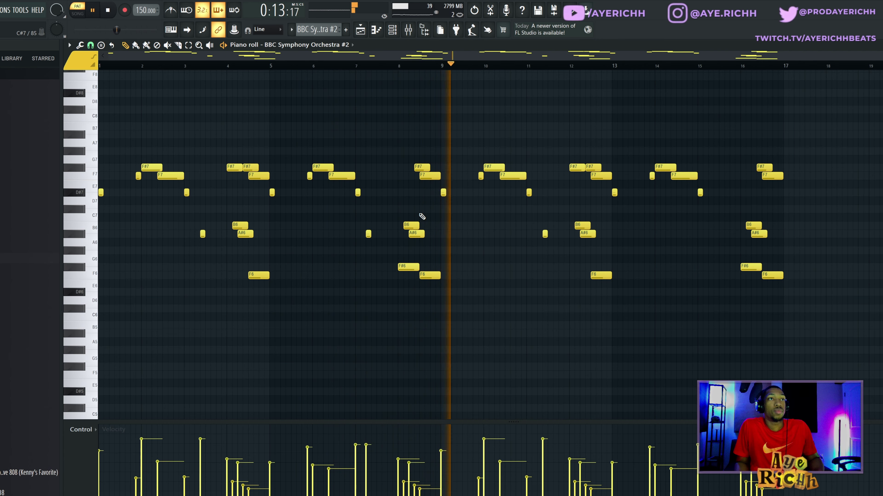
key(space)
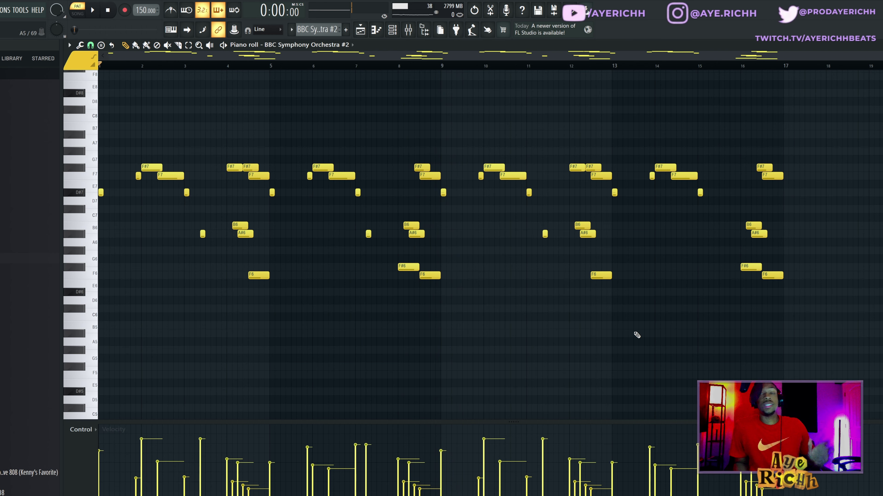
Highlight the glockenspiel note groups of bars 1 to 4 to point out the pattern, and clear the selection
drag(237, 156, 263, 297)
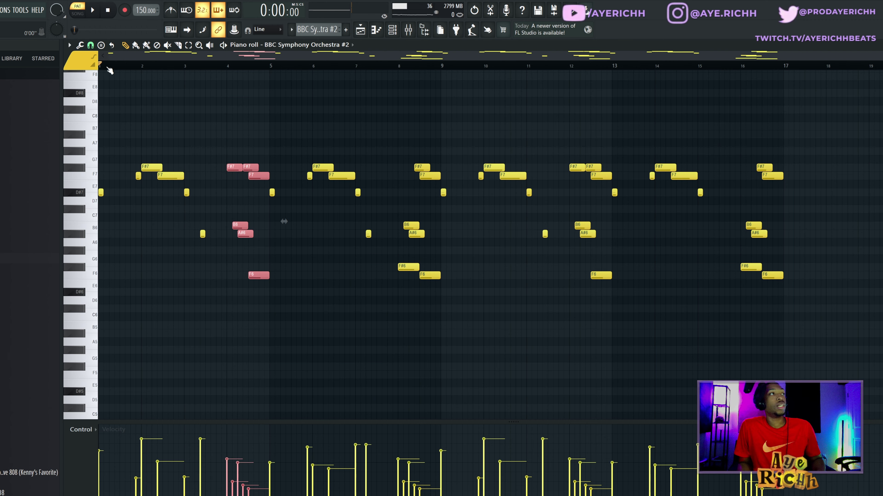
drag(152, 141, 78, 236)
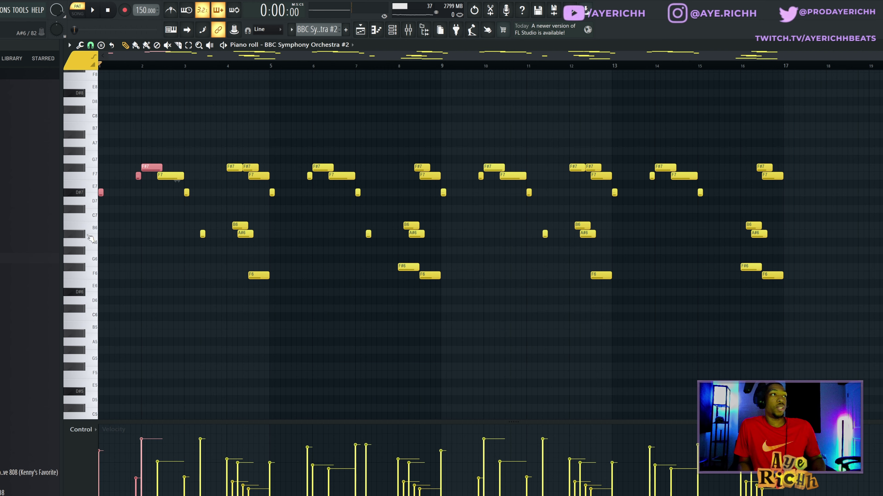
drag(150, 200, 77, 187)
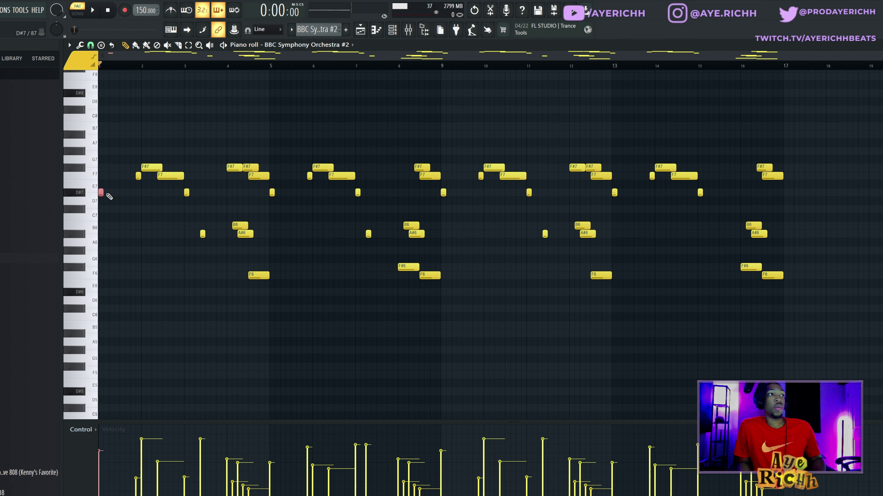
drag(124, 153, 224, 259)
drag(231, 114, 283, 303)
ctrl+click(283, 304)
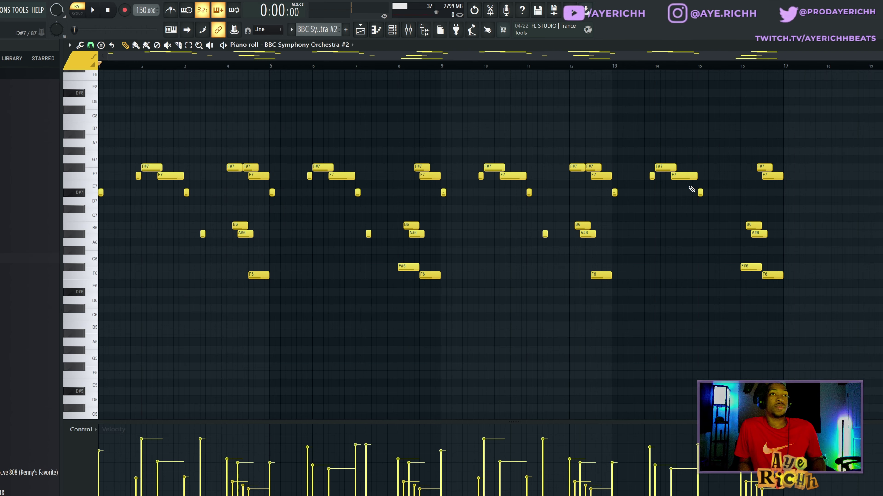
Review the ShaperBox2 pan curve on the BELL mixer track and close the plugin
key(F9)
click(122, 374)
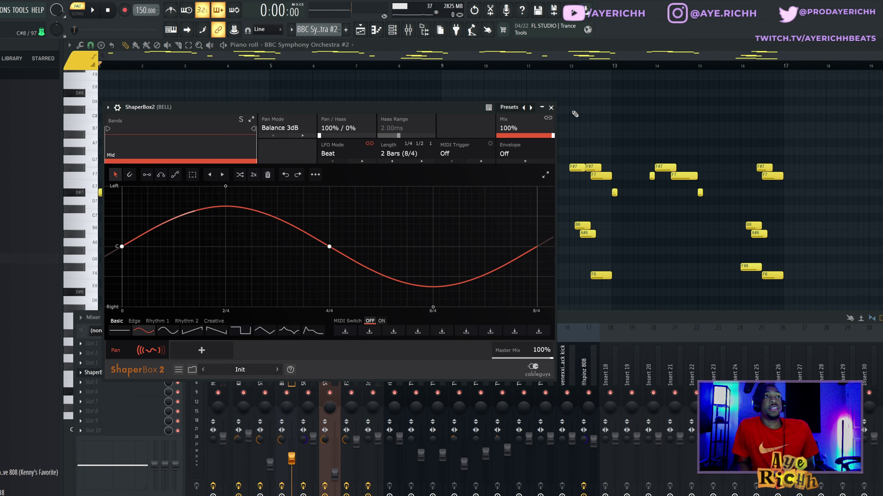
click(550, 107)
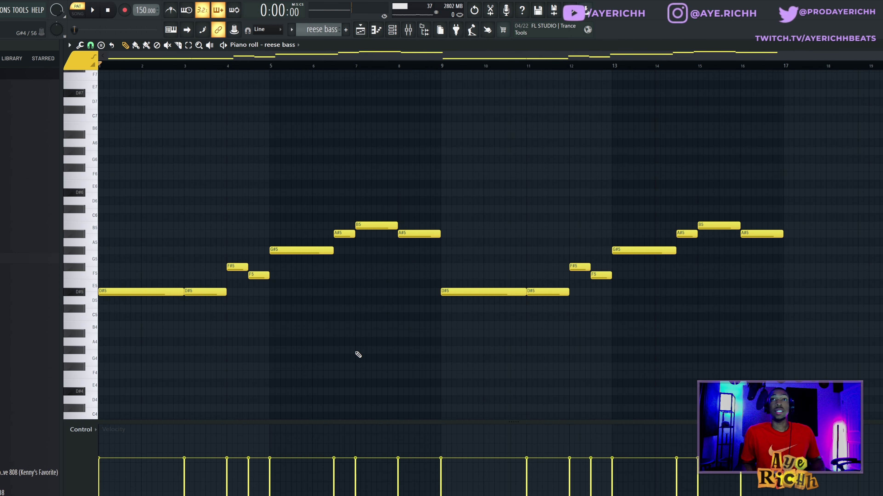
Play back the reese bass part from bar 1 and stop
key(space)
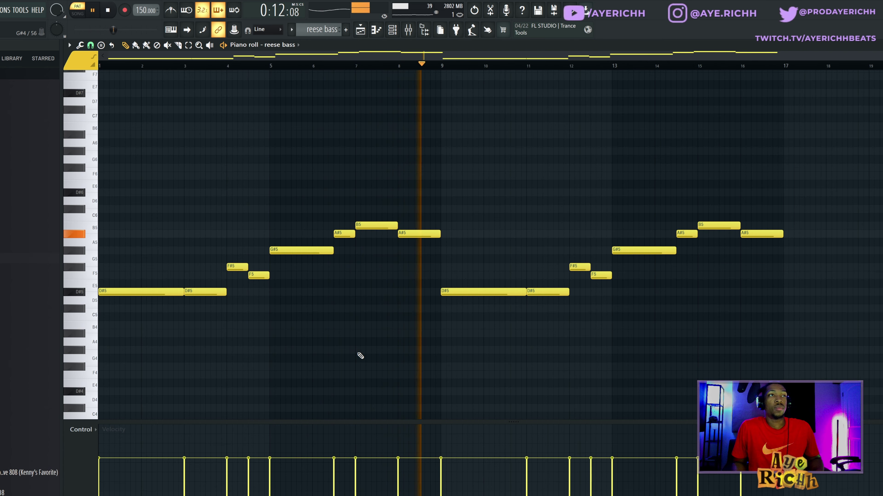
key(space)
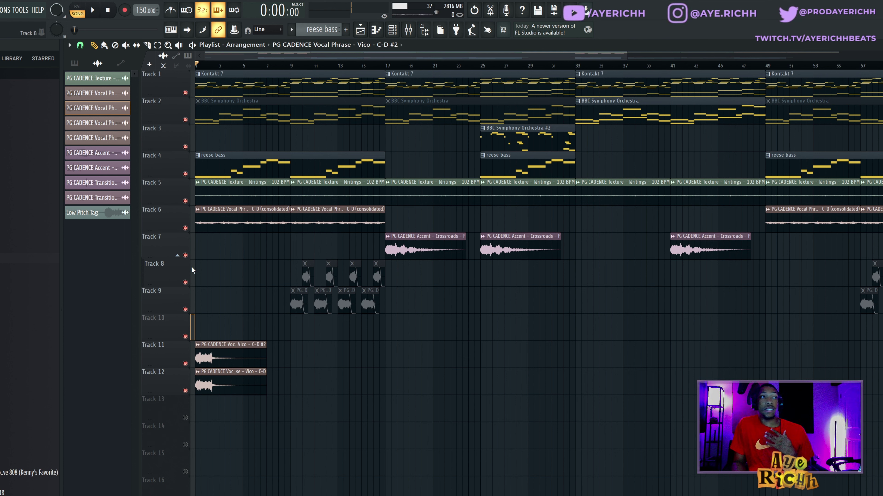
Solo the PG CADENCE Texture clips on playlist track 5 and play them back
right_click(185, 201)
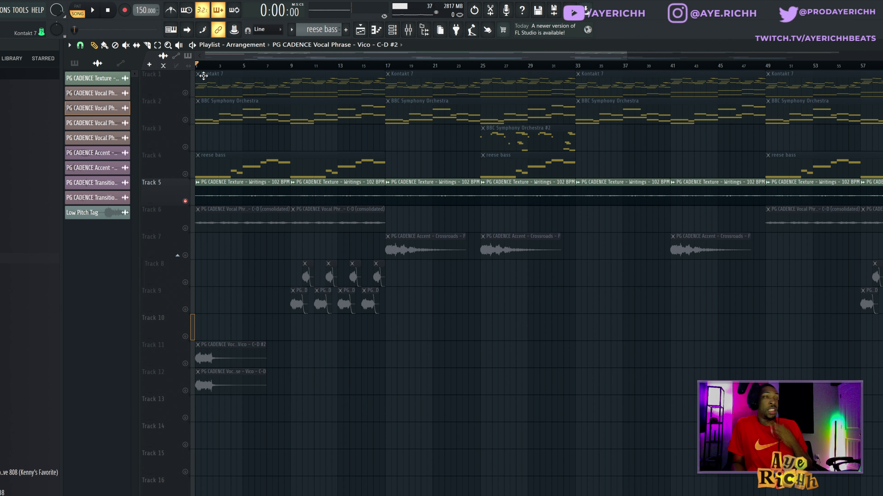
key(space)
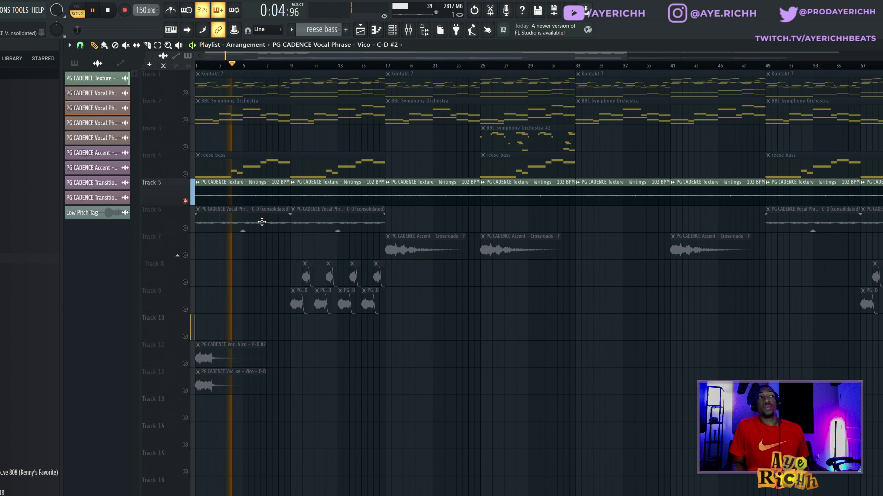
key(space)
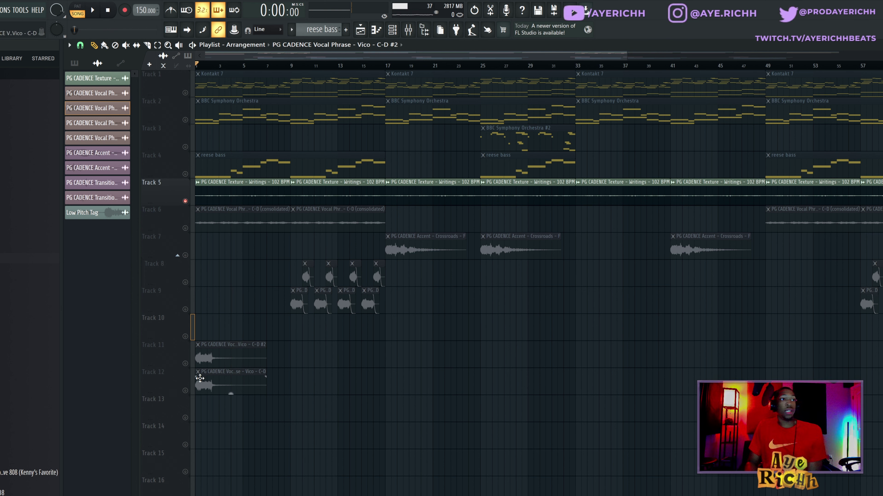
Unmute playlist tracks 11 and 12 and move the PG CADENCE Vocal Phrase - Vico - C-D #2 clip on track 11 to bar 5
click(186, 364)
click(185, 390)
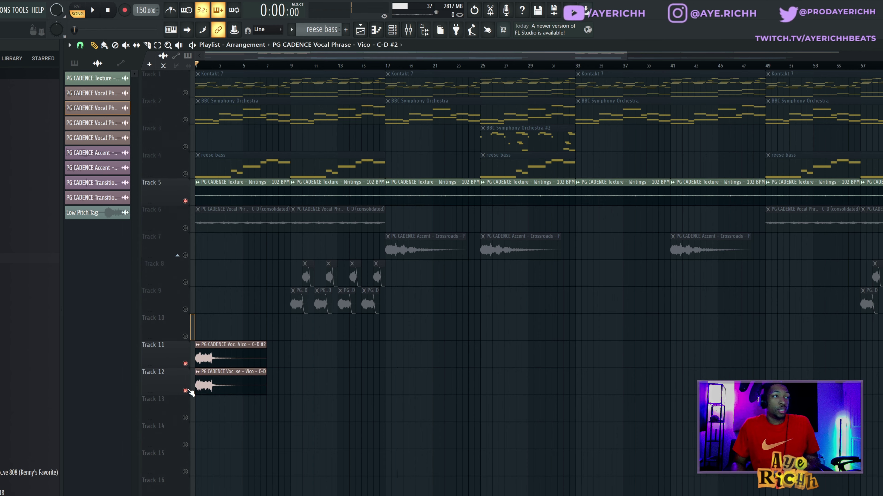
scroll(243, 419, up, 5)
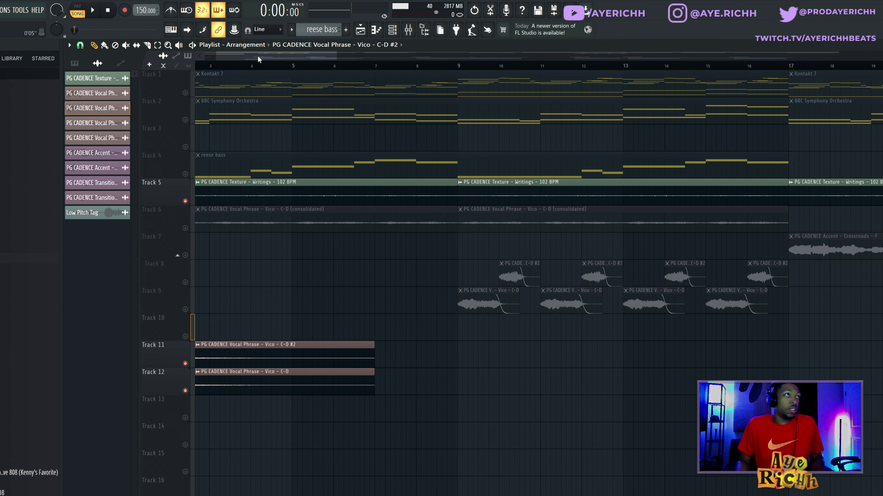
drag(258, 57, 228, 59)
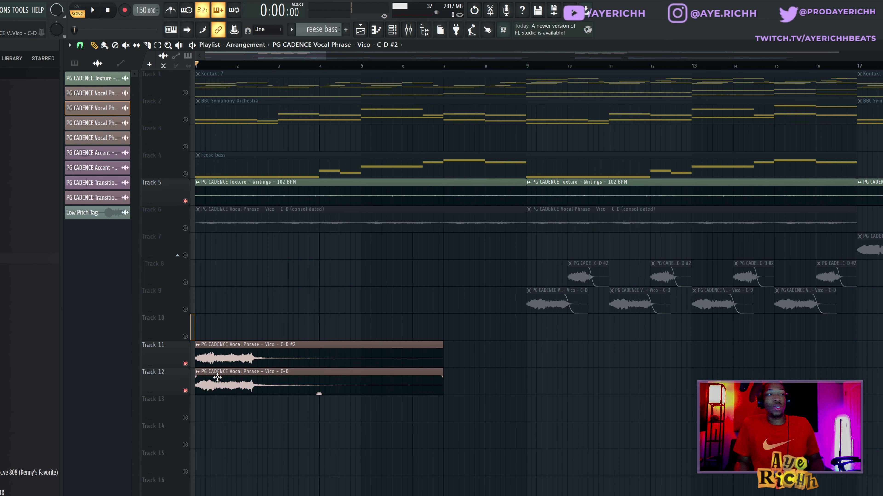
drag(213, 355, 297, 356)
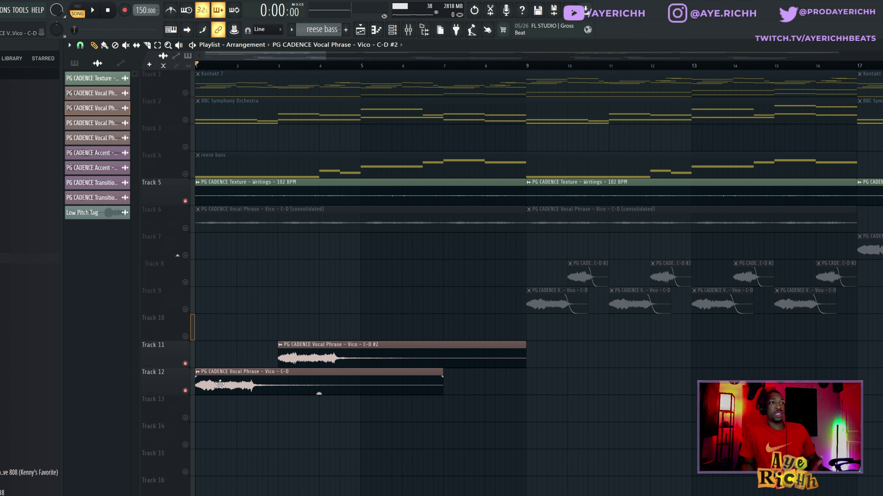
drag(304, 347, 386, 347)
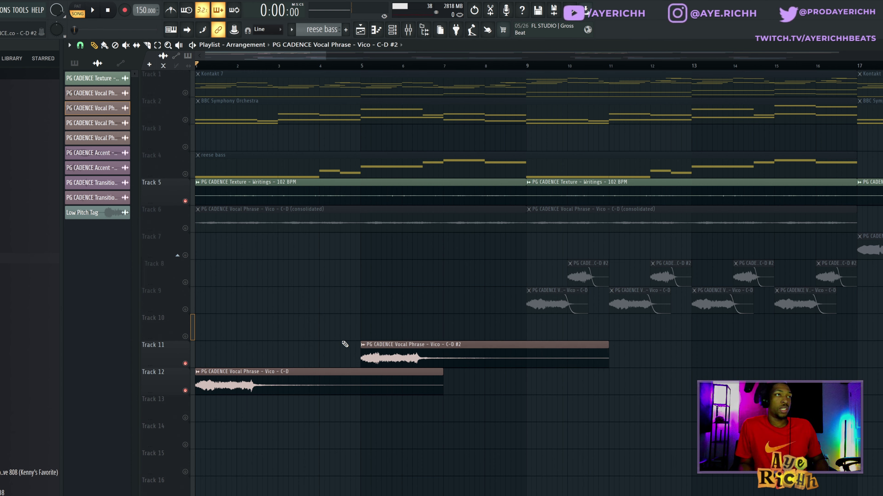
Mute the texture on track 5 so only the vocal phrases on tracks 11 and 12 sound, and play them back
click(187, 372)
key(space)
click(186, 364)
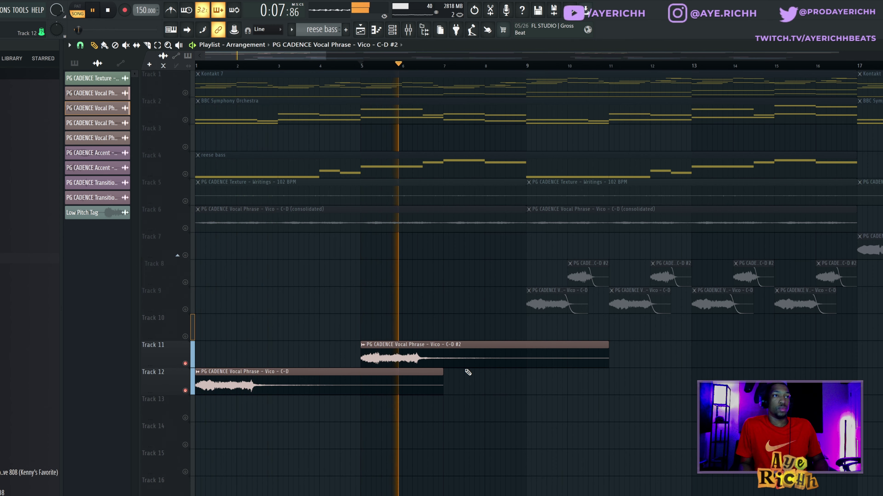
Stop playback, delete the vocal phrase clips from playlist tracks 11 and 12, and unmute tracks 8 and 9
key(space)
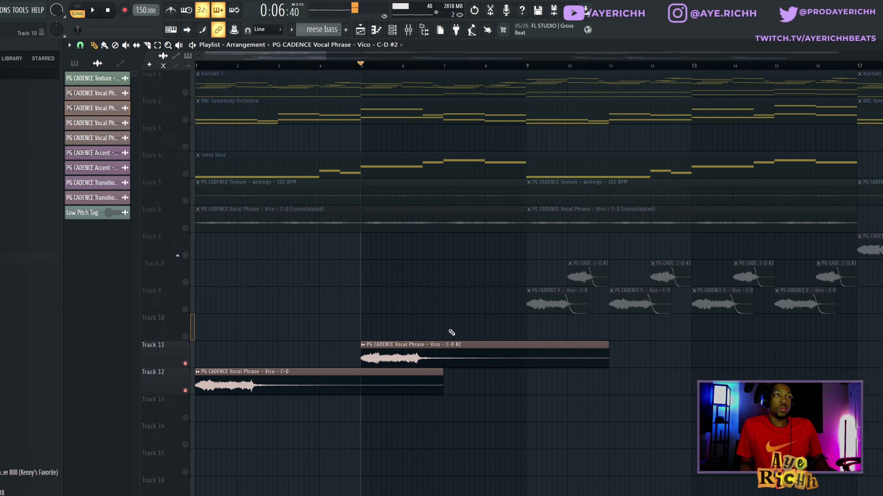
key(Delete)
click(186, 283)
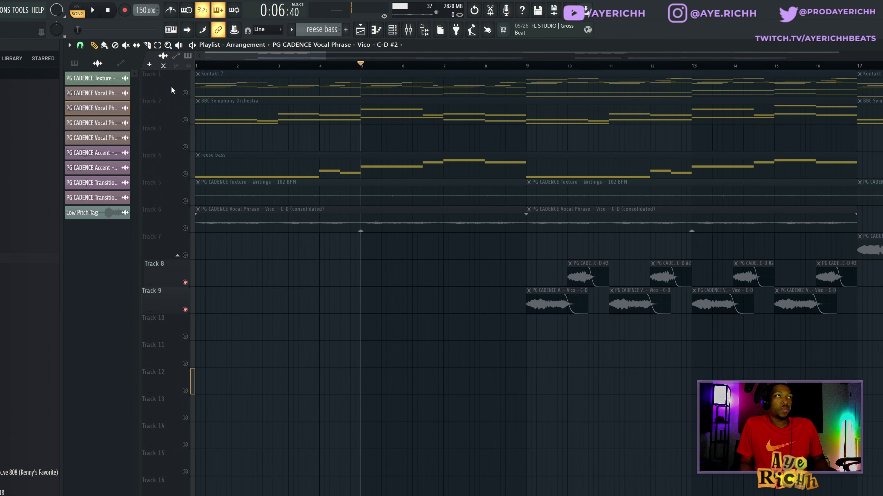
Unmute the chopped PG CADENCE Vocal Phrase clips on tracks 8 and 9 and play them back from bar 9
drag(615, 287, 827, 299)
scroll(734, 328, down, 1)
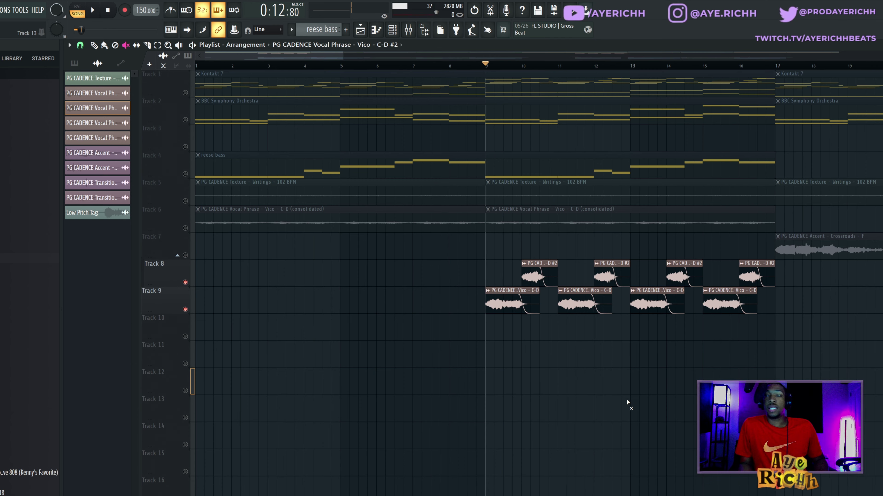
key(space)
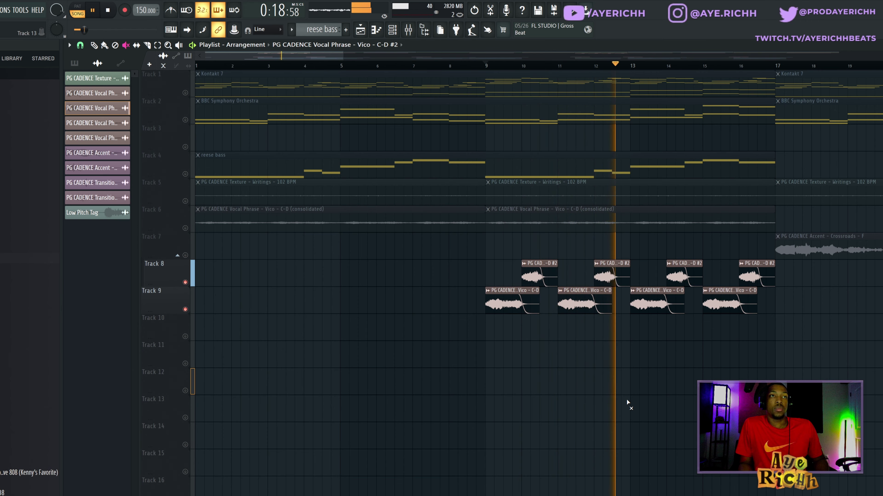
key(space)
Unmute playlist track 7 and play back the PG CADENCE Accent - Crossroads clip from bar 17
scroll(608, 403, down, 1)
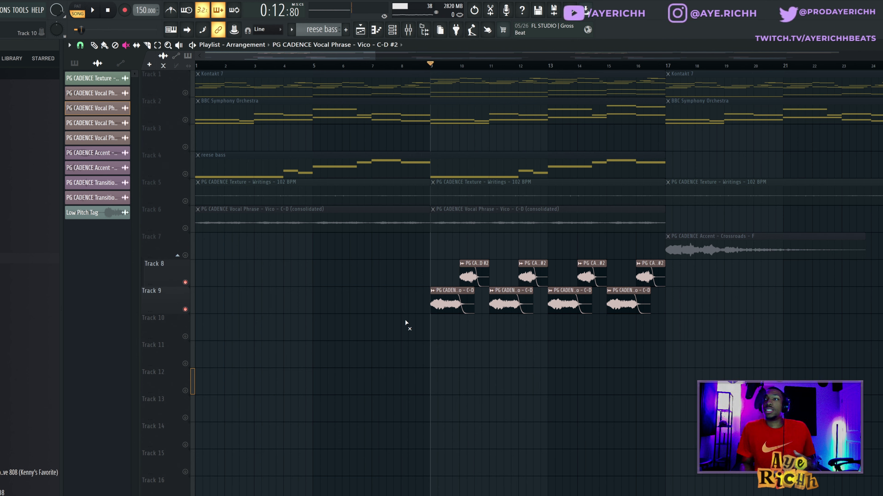
click(185, 255)
click(668, 65)
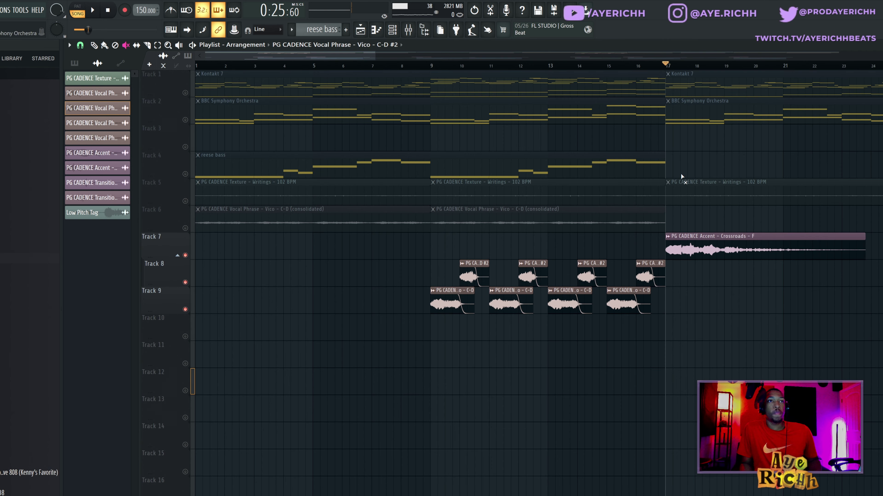
scroll(720, 337, down, 4)
scroll(496, 287, up, 3)
scroll(496, 287, up, 1)
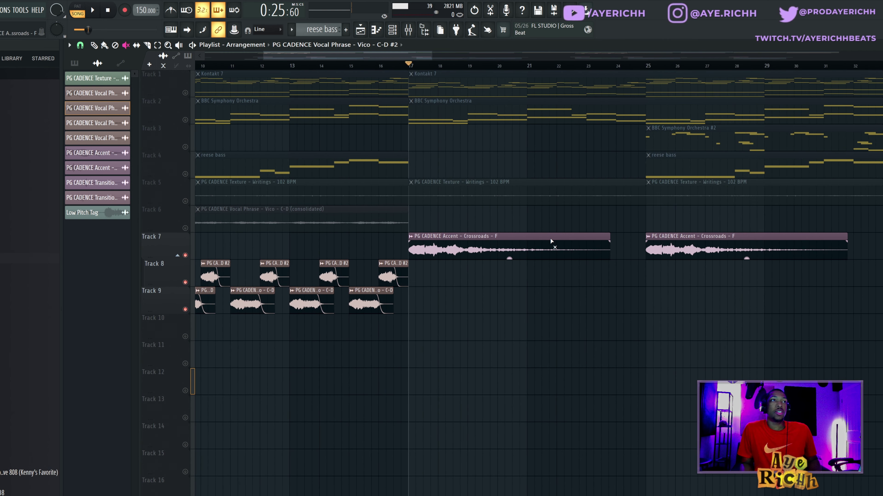
key(space)
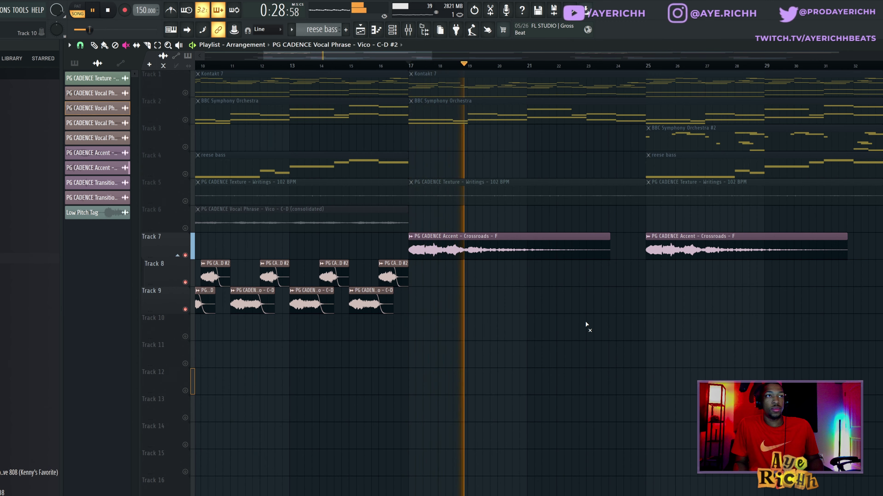
scroll(584, 325, down, 3)
key(space)
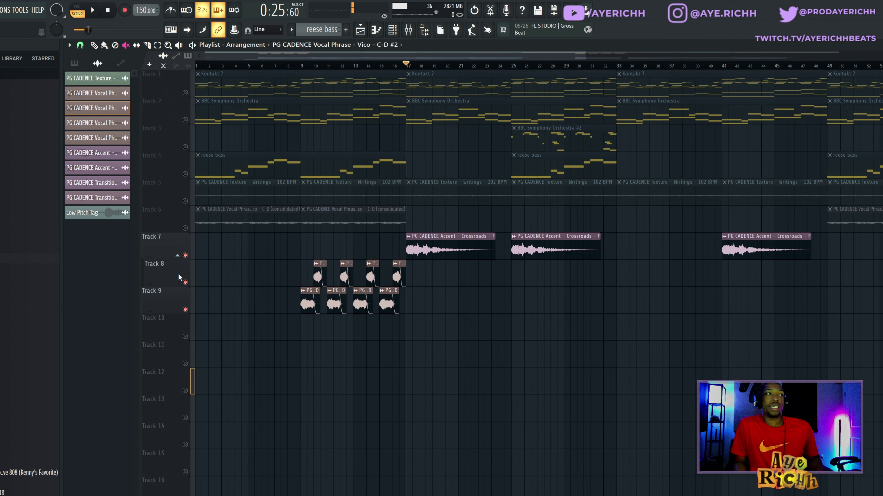
Mute the chopped vocal phrase clips on playlist tracks 8 and 9 and clear their selection
drag(257, 273, 468, 323)
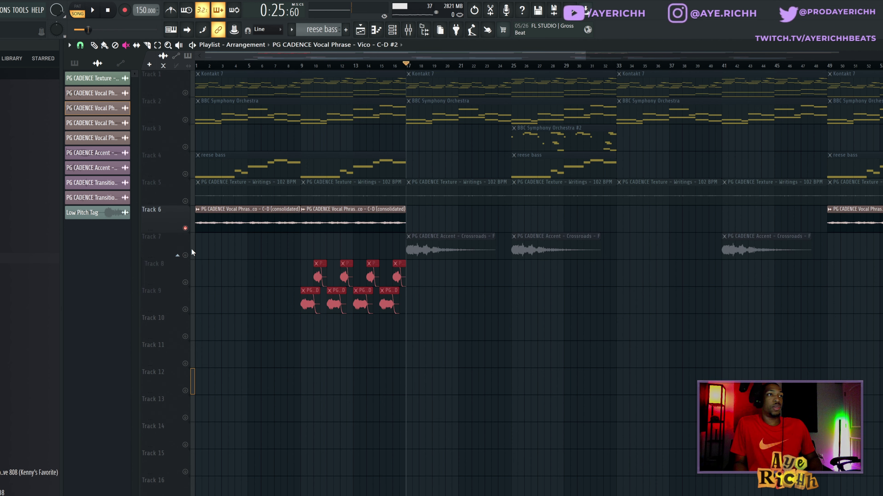
key(ctrl+d)
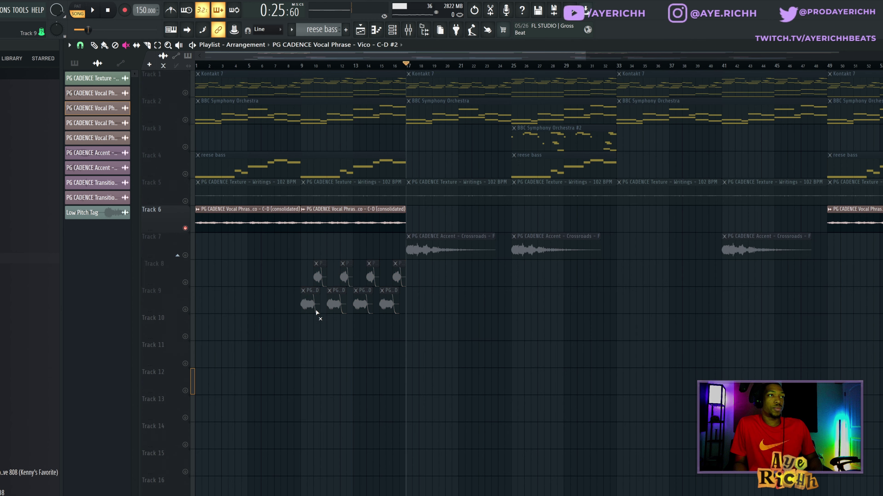
Unmute playlist tracks 1 to 7 and play the melody, texture and accent layers together
scroll(316, 310, down, 2)
drag(186, 257, 184, 101)
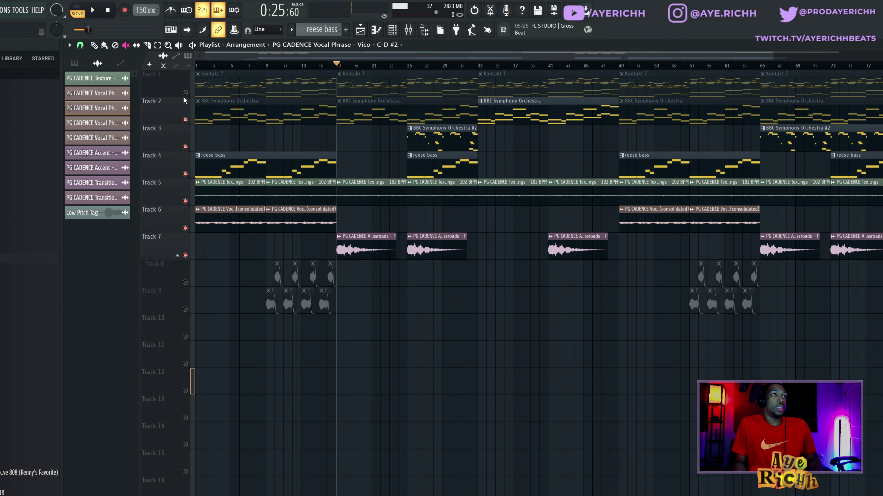
click(185, 93)
scroll(360, 315, down, 2)
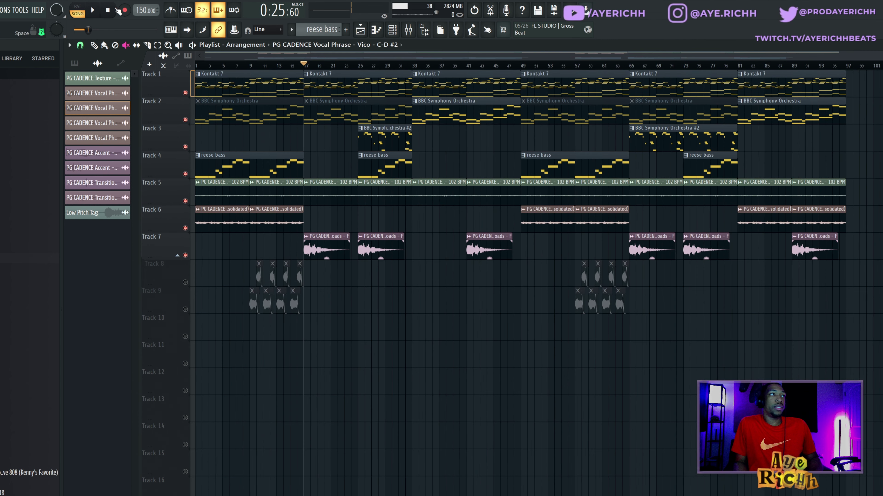
key(space)
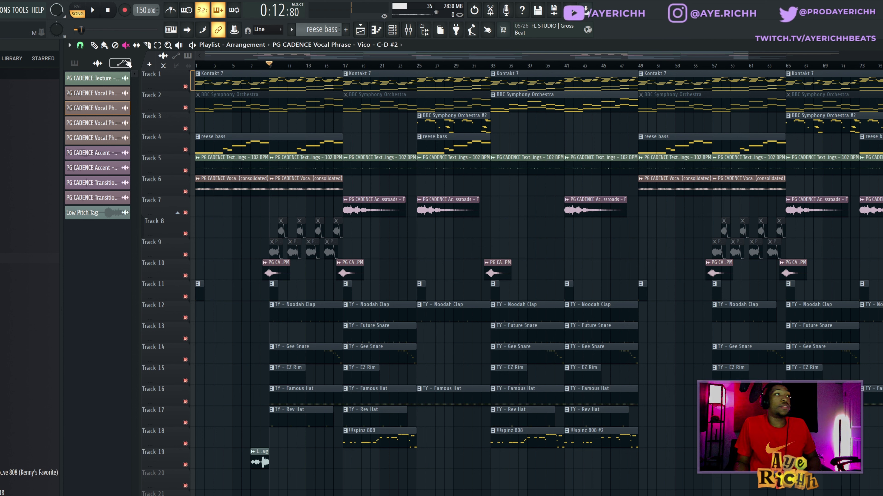
Open the TY - Noodah Clap pattern from track 12 in the piano roll and play it in pattern mode
click(92, 45)
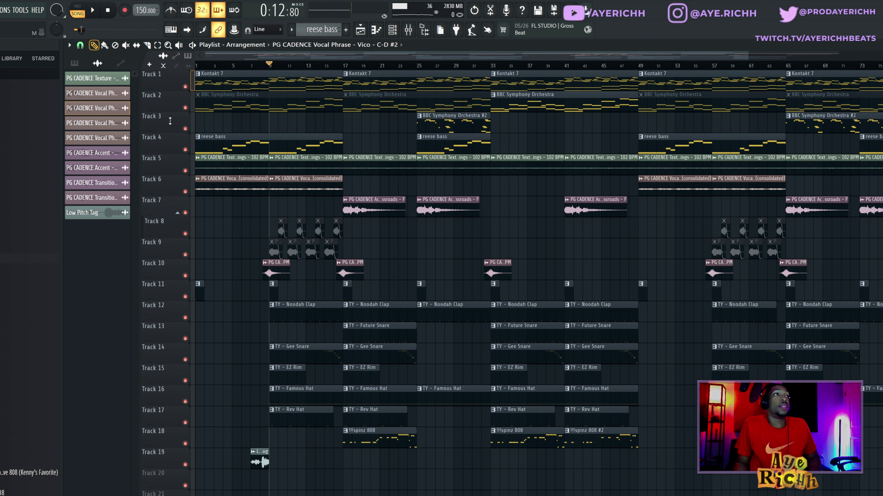
double_click(300, 315)
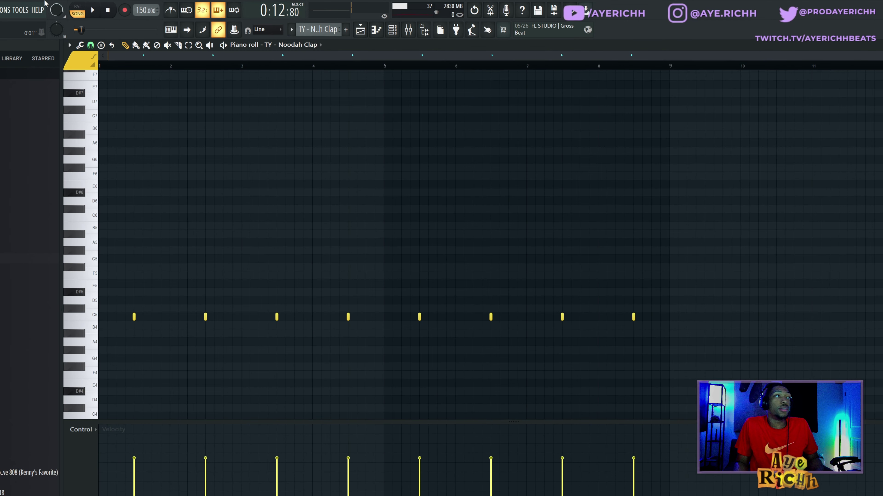
click(82, 13)
key(space)
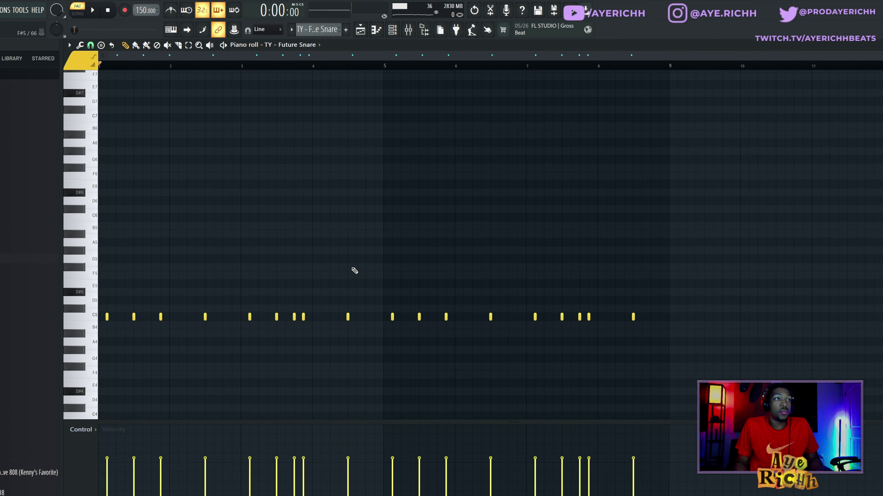
Examine the TY - Future Snare notes in the piano roll and play the pattern back
scroll(378, 233, down, 3)
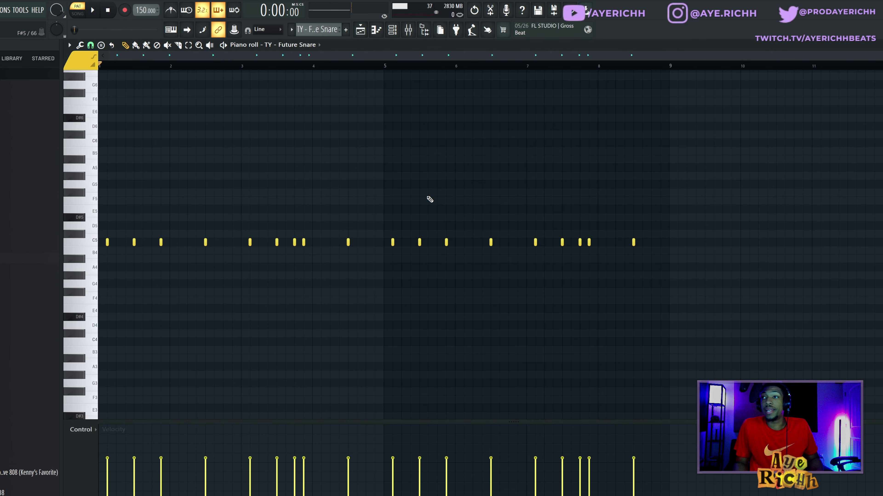
key(space)
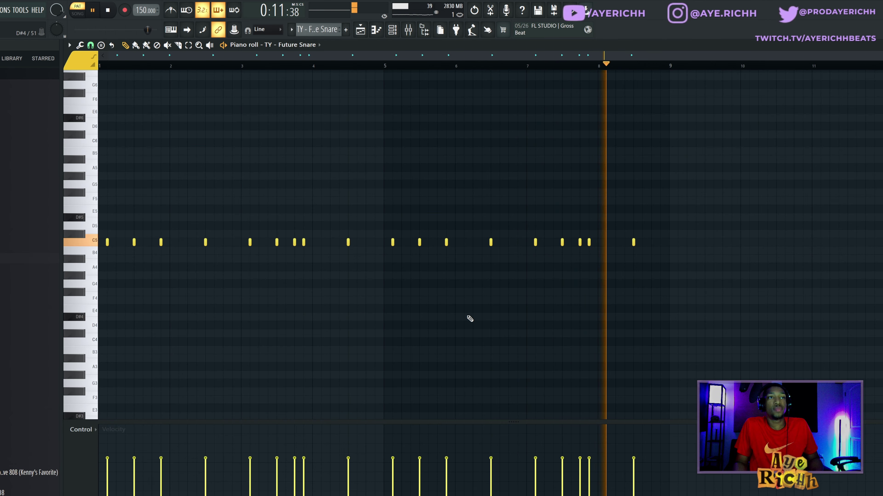
key(space)
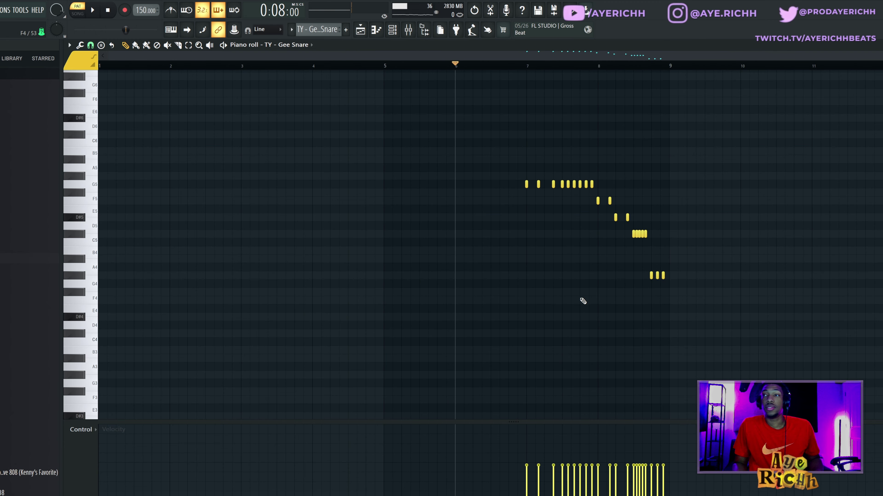
Play back the TY - Gee Snare, Famous Hat, Rev Hat and EZ Rim patterns one by one in the piano roll
scroll(595, 330, up, 3)
key(space)
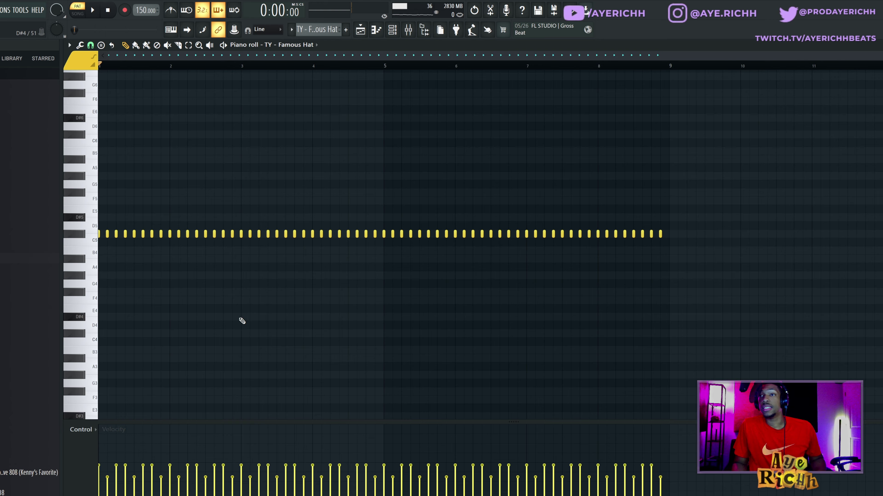
key(space)
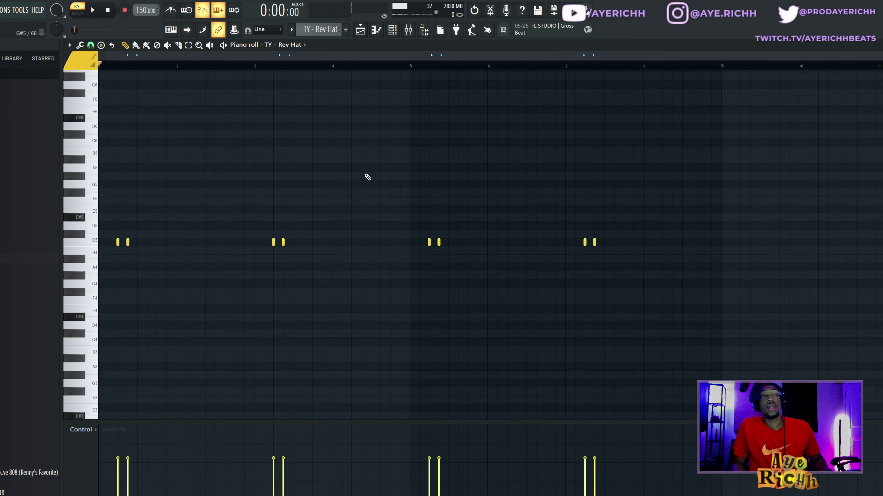
key(space)
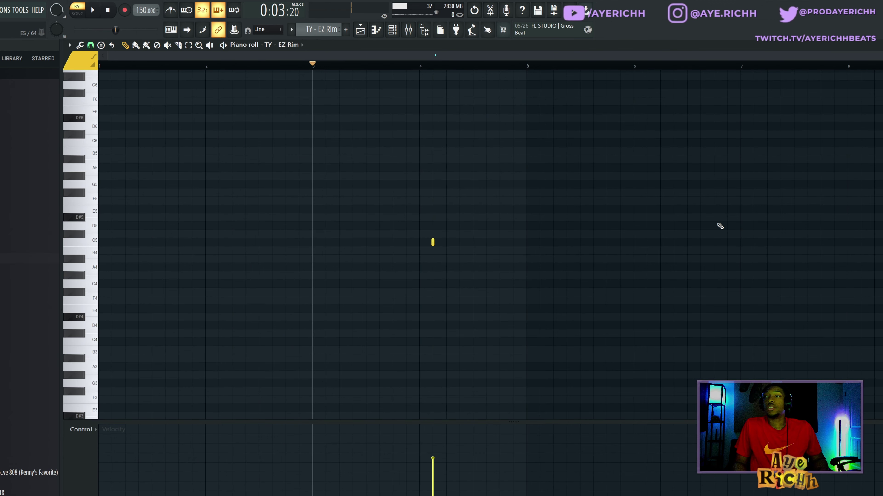
key(space)
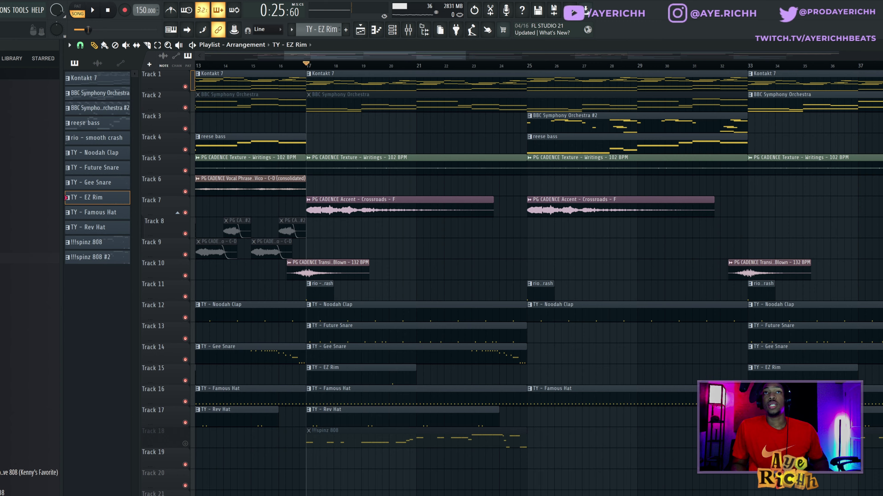
Play back the arrangement of melodies and drums from bar 17 without the 808, and stop
scroll(469, 278, up, 2)
scroll(469, 278, down, 1)
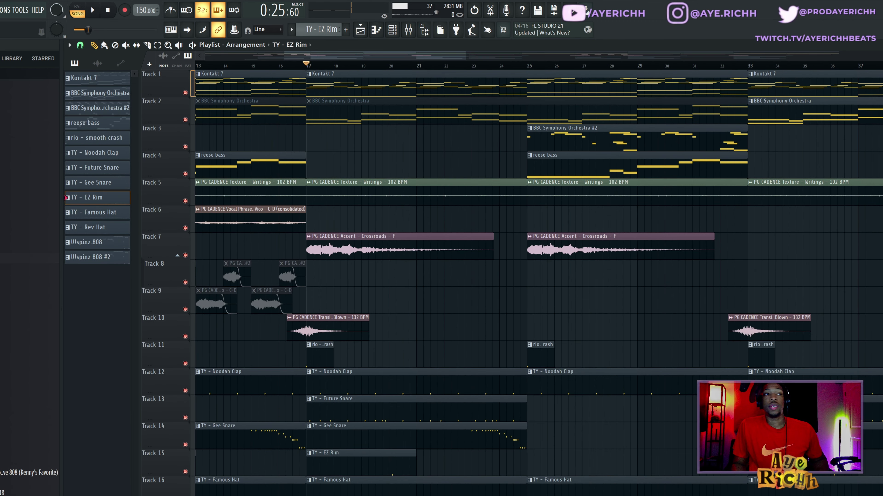
key(space)
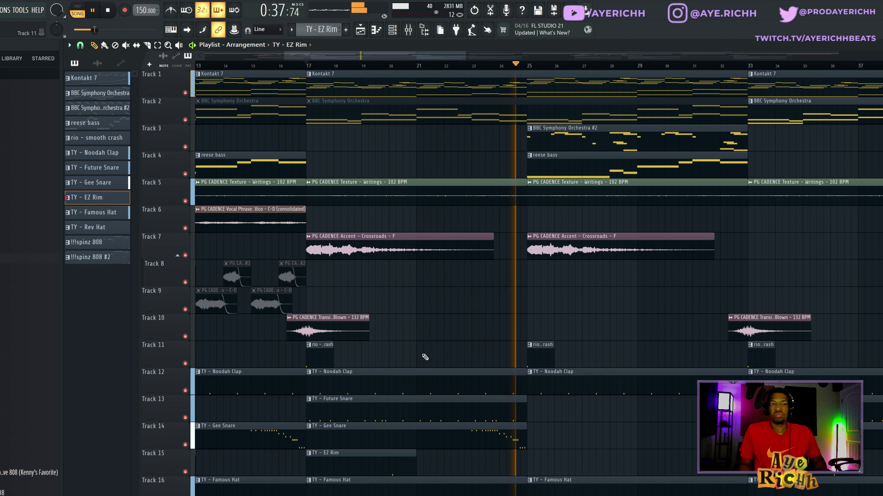
key(space)
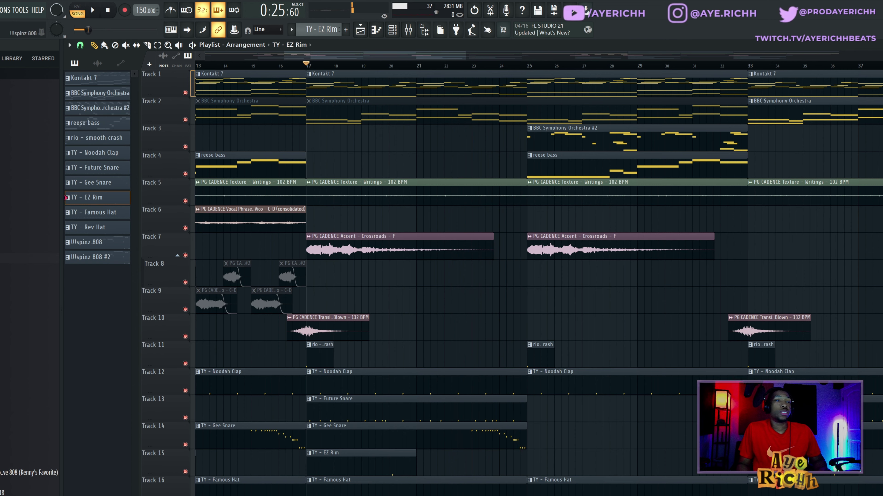
Open the !!!spinz 808 pattern in the piano roll and play it with the song from bar 17
double_click(312, 495)
scroll(308, 330, down, 3)
scroll(218, 333, up, 4)
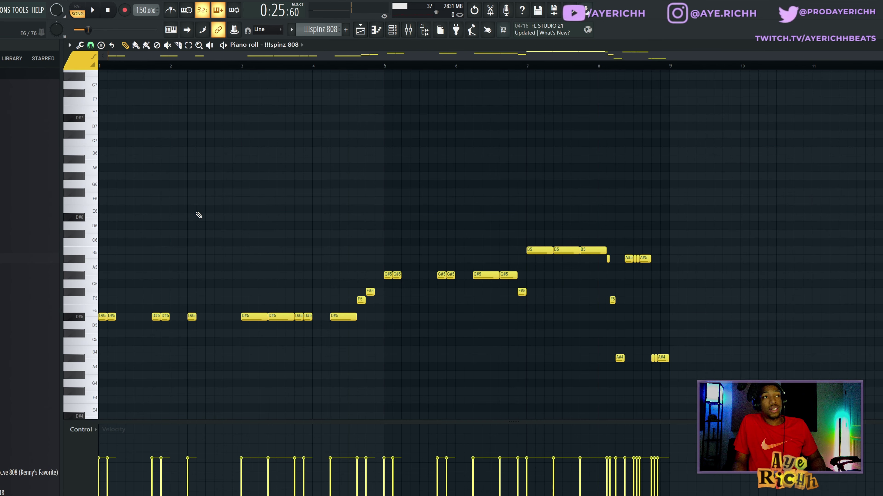
key(space)
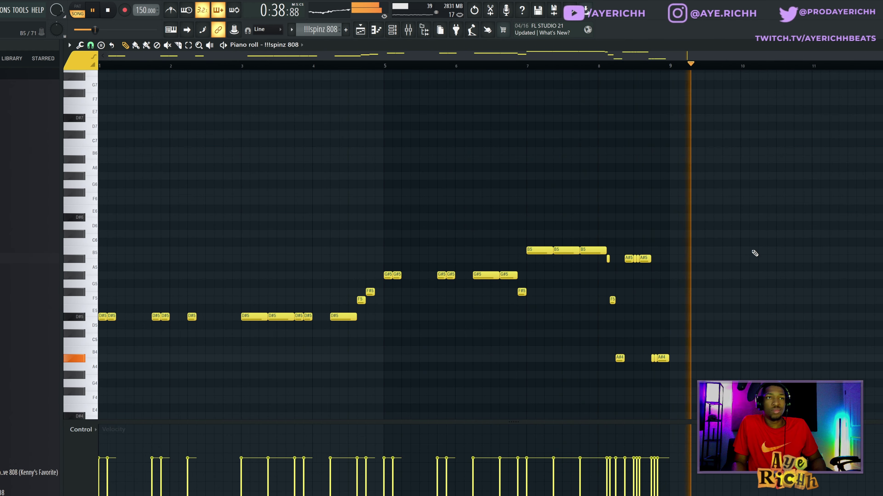
key(space)
Switch to pattern mode and examine the closing notes of the !!!spinz 808 pattern in bars 7 and 8
ctrl+scroll(699, 258, up, 5)
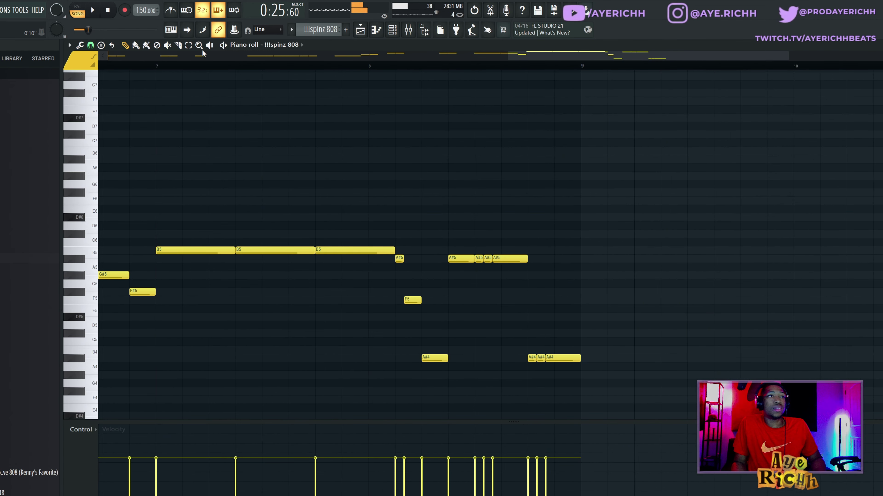
key(l)
ctrl+scroll(421, 231, down, 3)
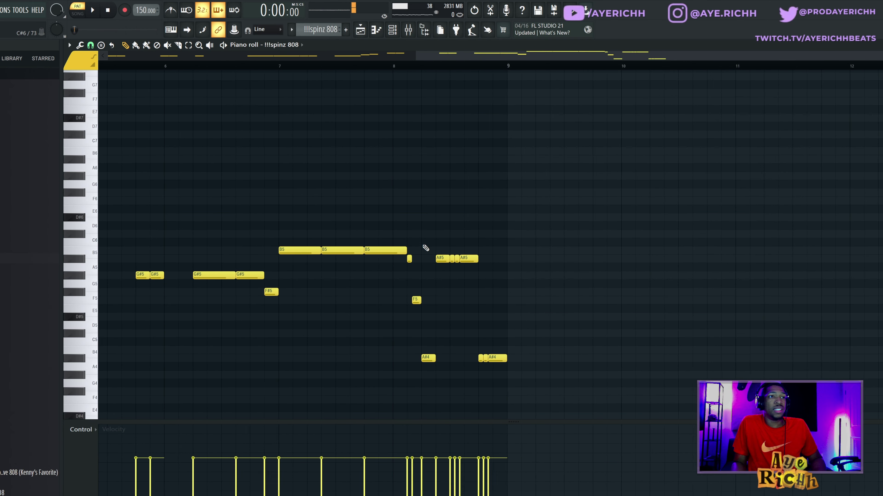
ctrl+scroll(427, 271, down, 3)
ctrl+scroll(591, 275, up, 4)
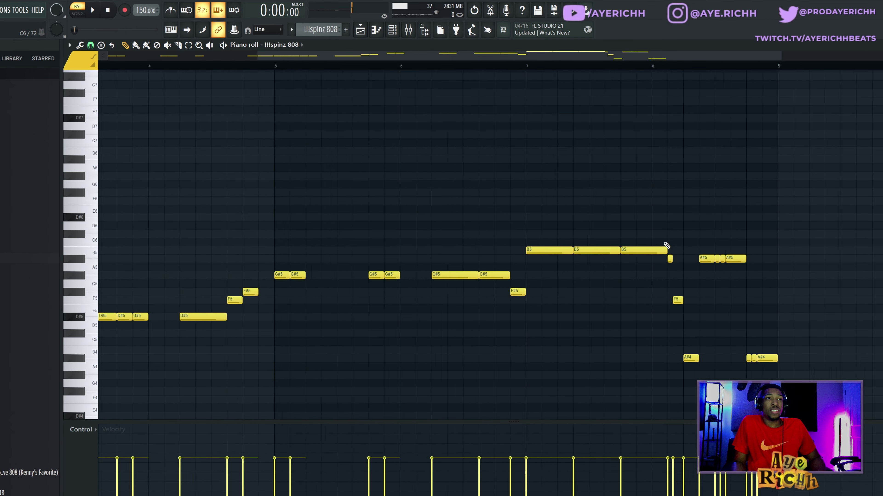
ctrl+scroll(666, 245, down, 2)
ctrl+scroll(812, 268, up, 3)
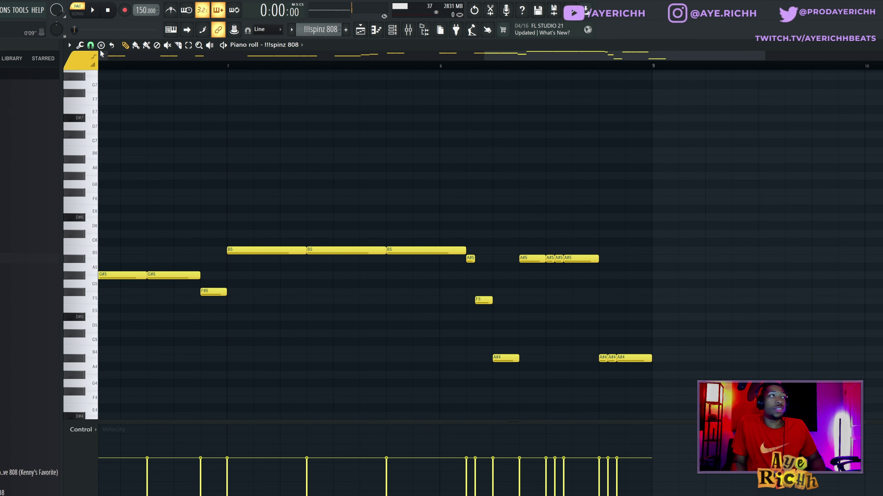
Change the piano roll's snap setting and place the playback position at the start of bar 8
click(90, 45)
click(110, 138)
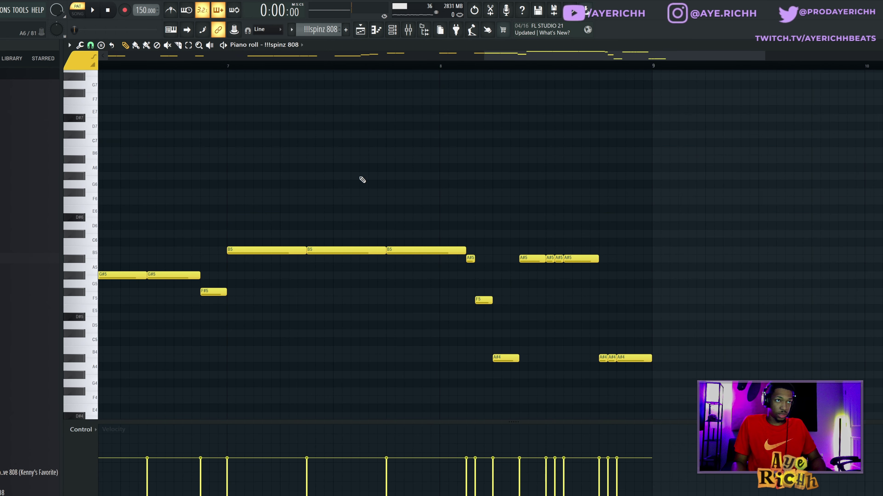
ctrl+scroll(522, 217, up, 2)
click(407, 65)
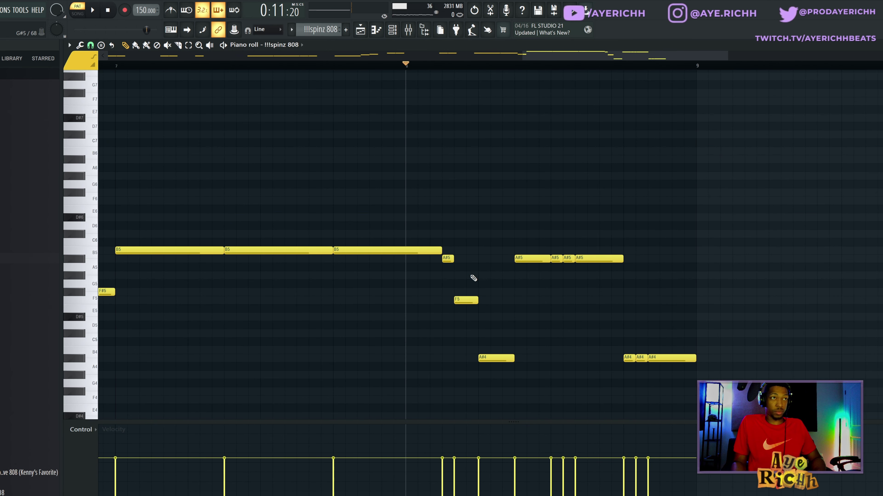
ctrl+scroll(472, 279, up, 2)
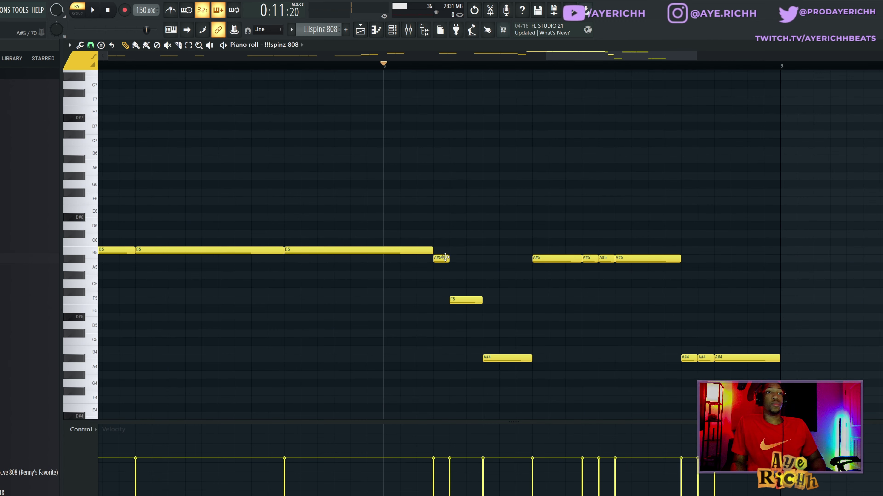
Mark out the descending A#5, F5 and A#4 notes in bar 8 with selections, and clear the selection
ctrl+drag(453, 258, 493, 373)
ctrl+drag(551, 328, 502, 372)
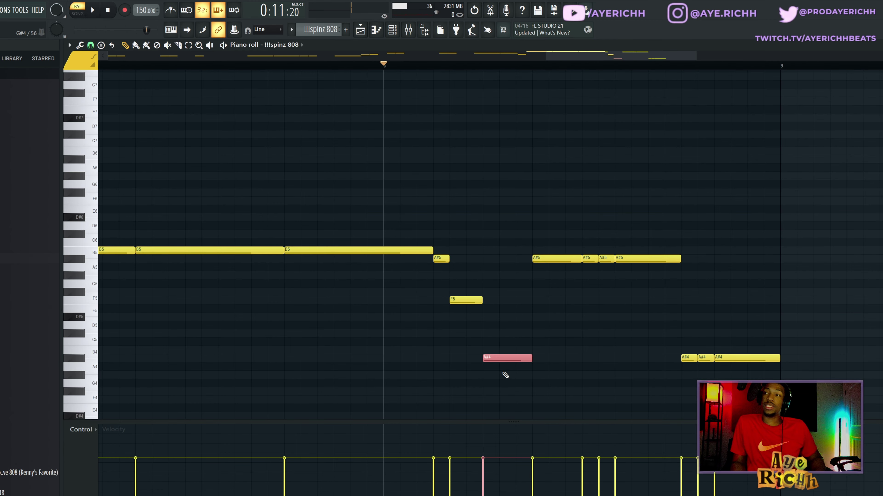
ctrl+click(559, 350)
Play the closing notes of the !!!spinz 808 pattern from bar 8, and stop
ctrl+scroll(615, 329, down, 3)
scroll(600, 323, down, 1)
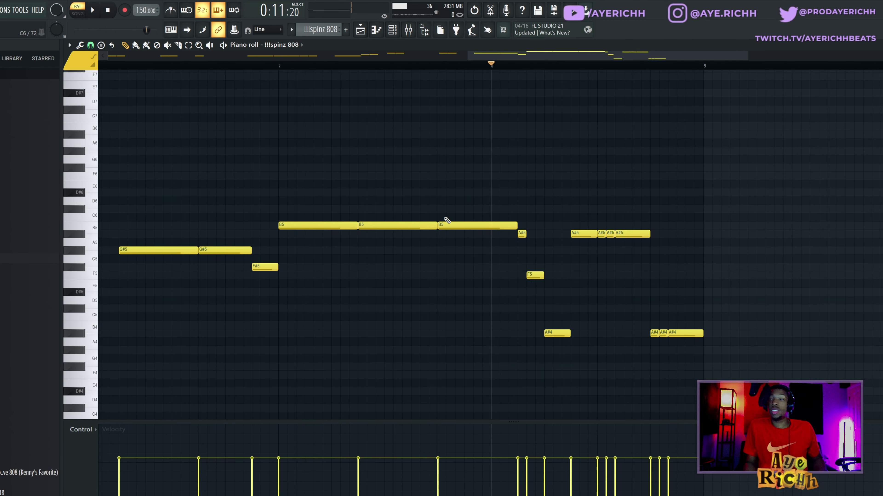
scroll(547, 257, down, 2)
key(space)
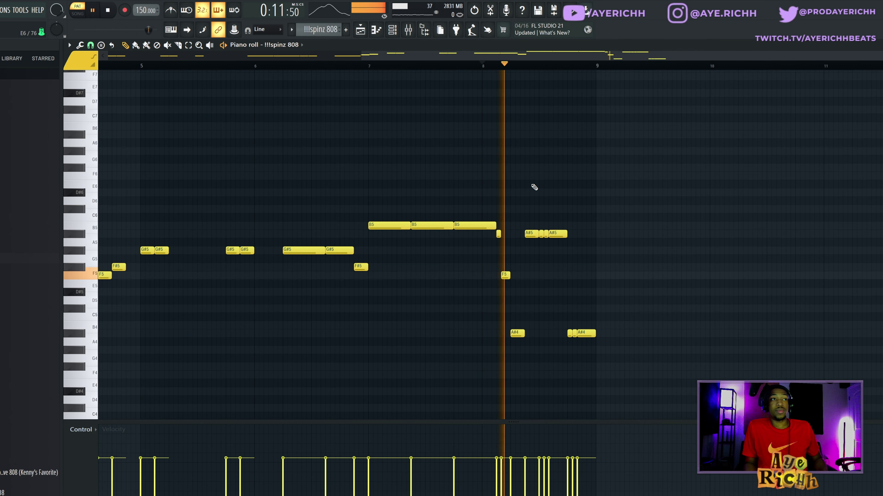
scroll(587, 254, down, 3)
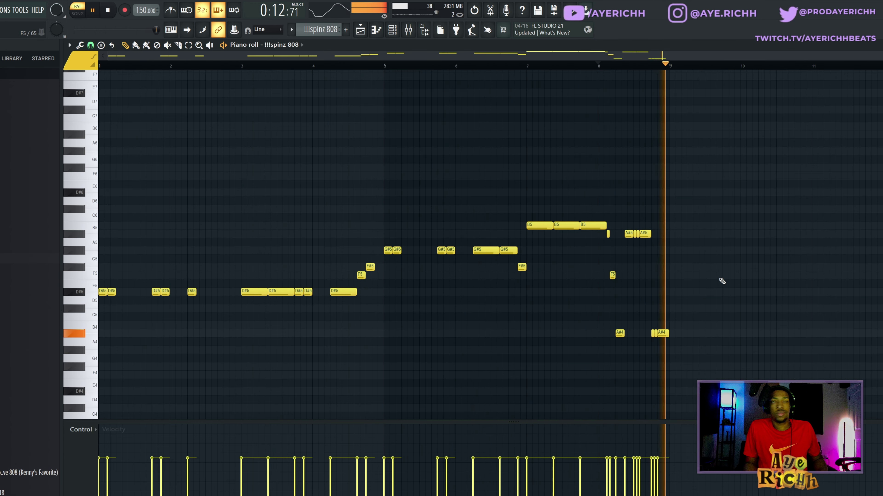
key(space)
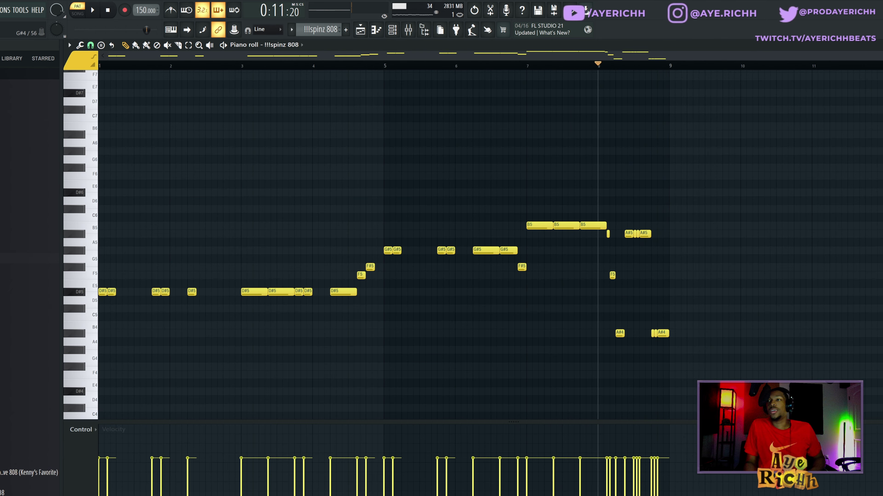
Return to the playlist arrangement and play the song from bar 1
key(F5)
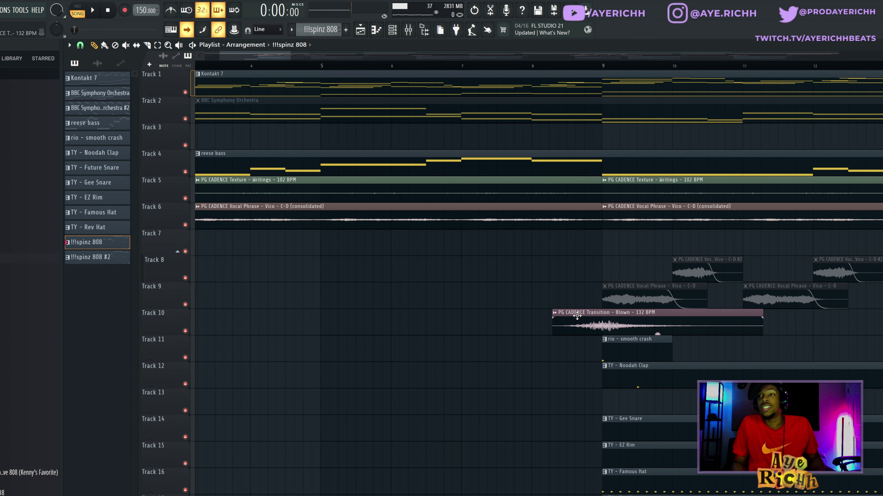
scroll(508, 335, down, 1)
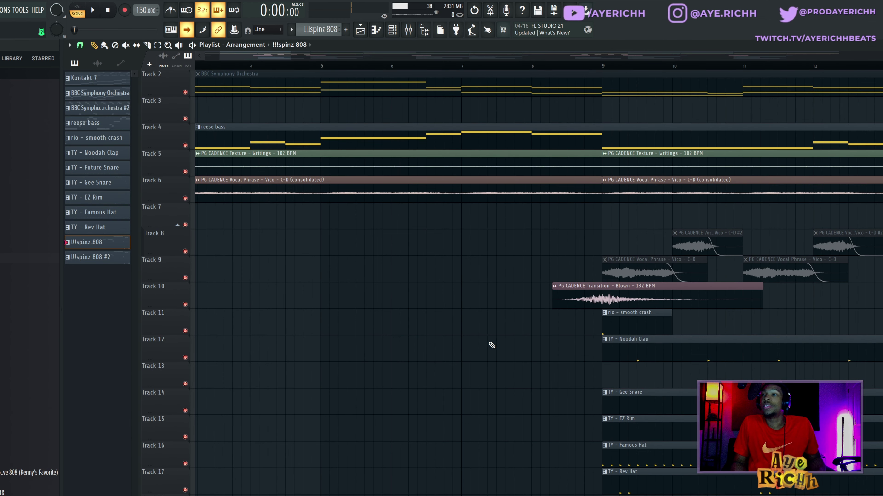
scroll(429, 346, down, 1)
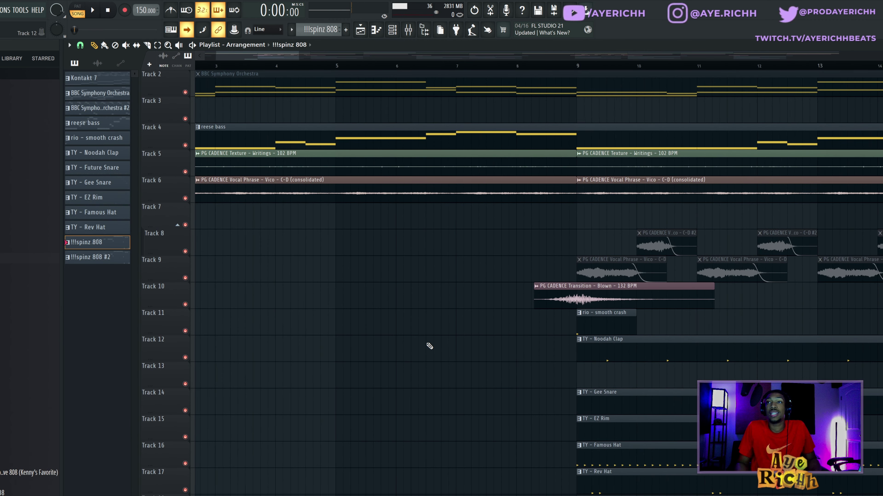
key(space)
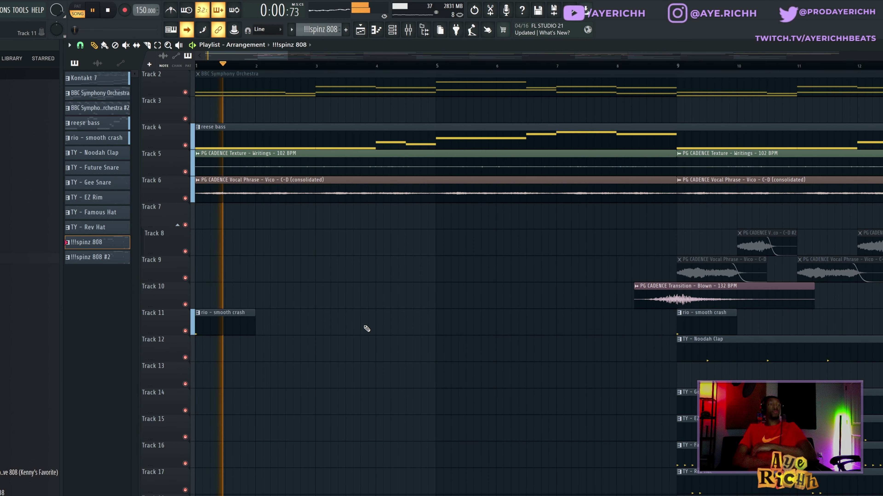